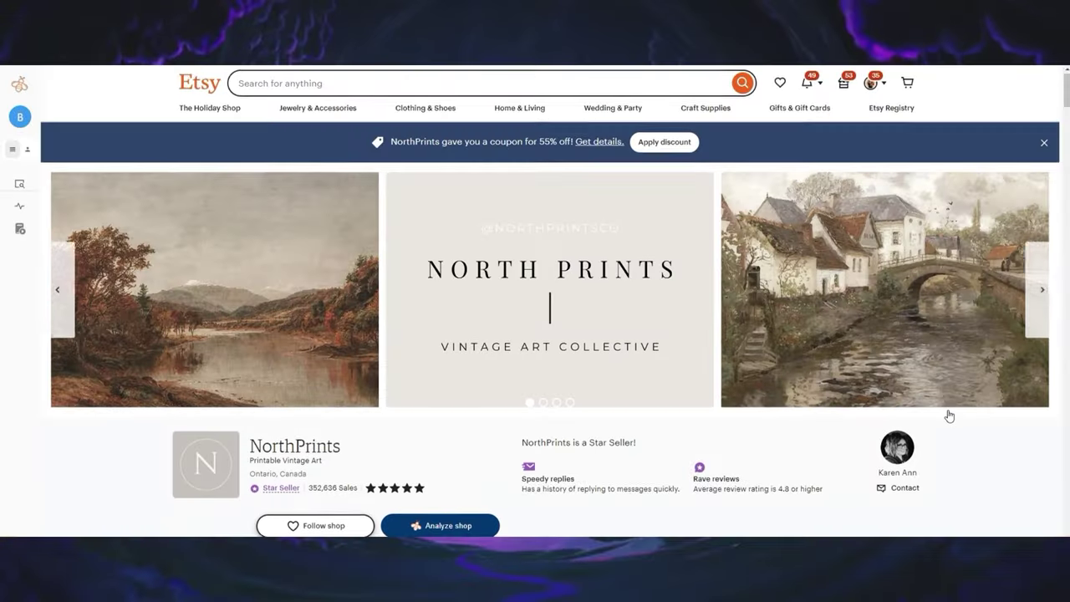
Scroll the NorthPrints shop page past the header to the All Items grid.
scroll(949, 414, down, 3)
scroll(949, 416, down, 10)
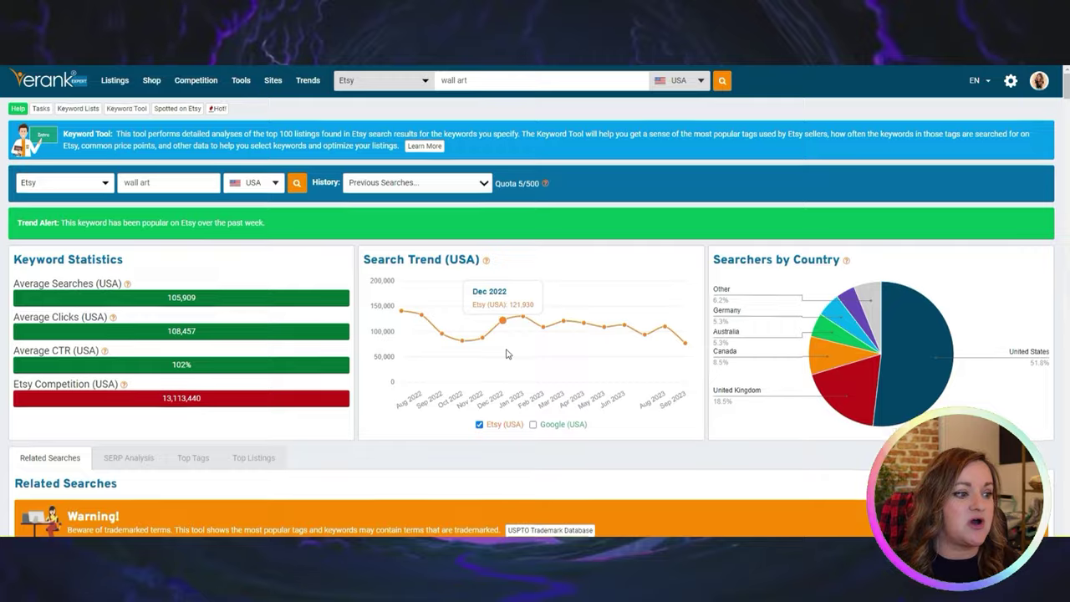
Scroll eRank's wall art Related Searches down to 'japandi wall art' (2,015 searches, 13,021 competition).
scroll(726, 71, down, 5)
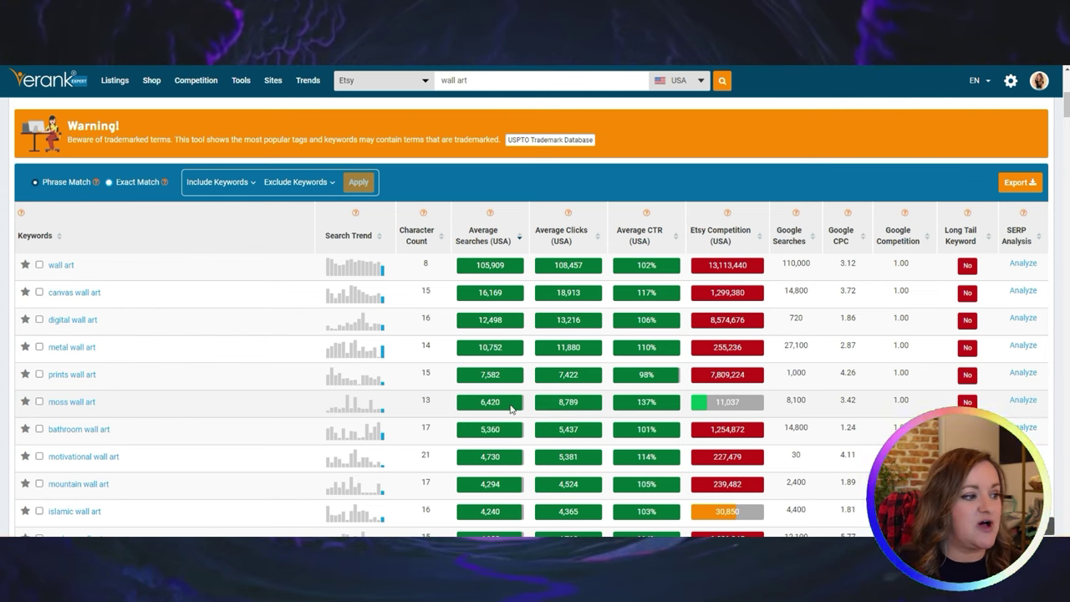
scroll(343, 443, down, 2)
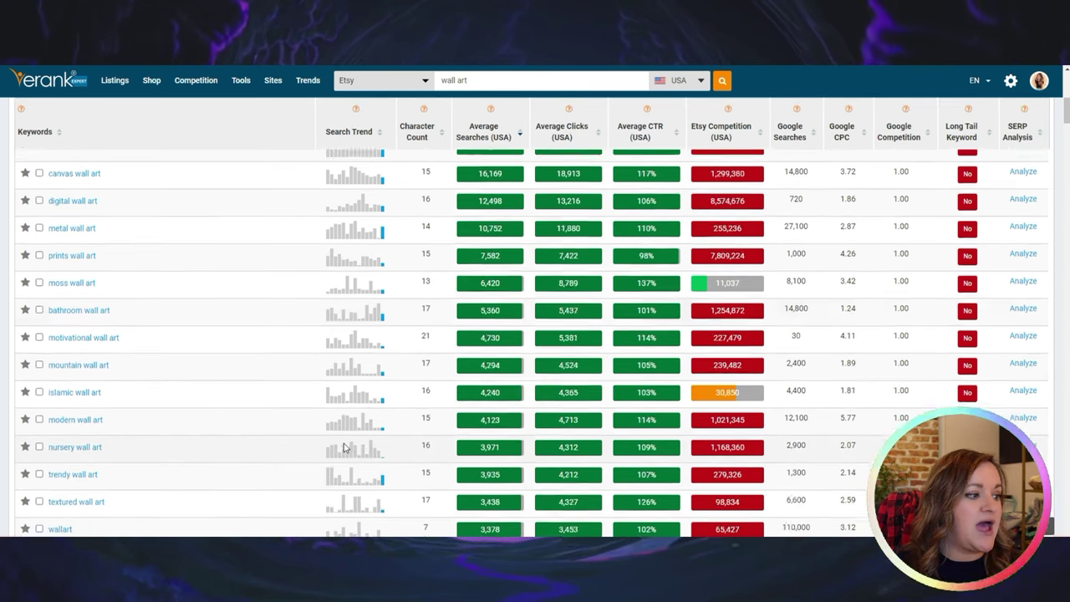
scroll(545, 342, down, 4)
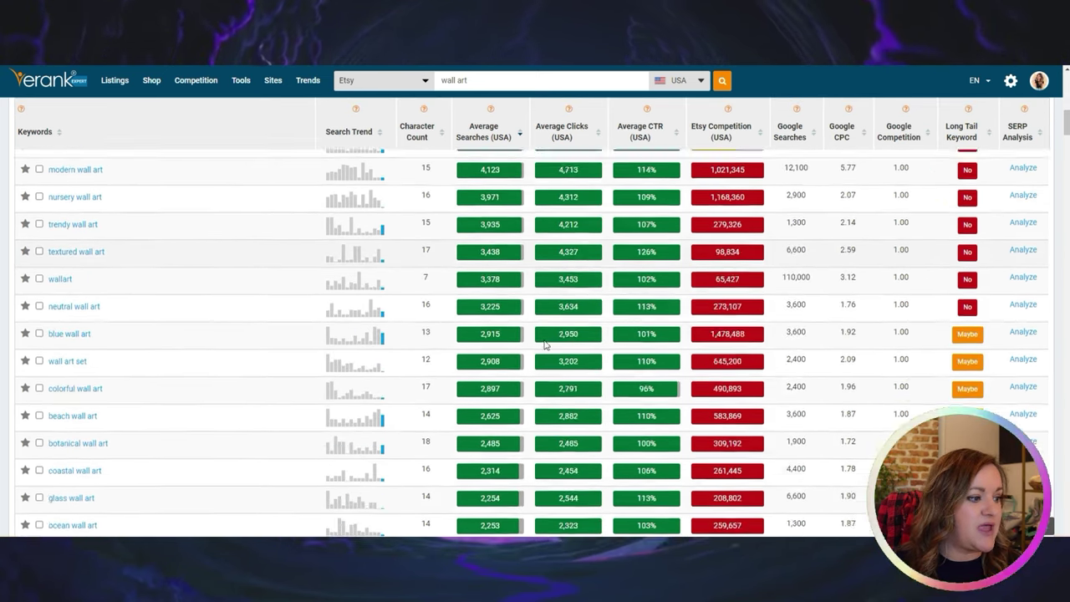
scroll(544, 344, down, 1)
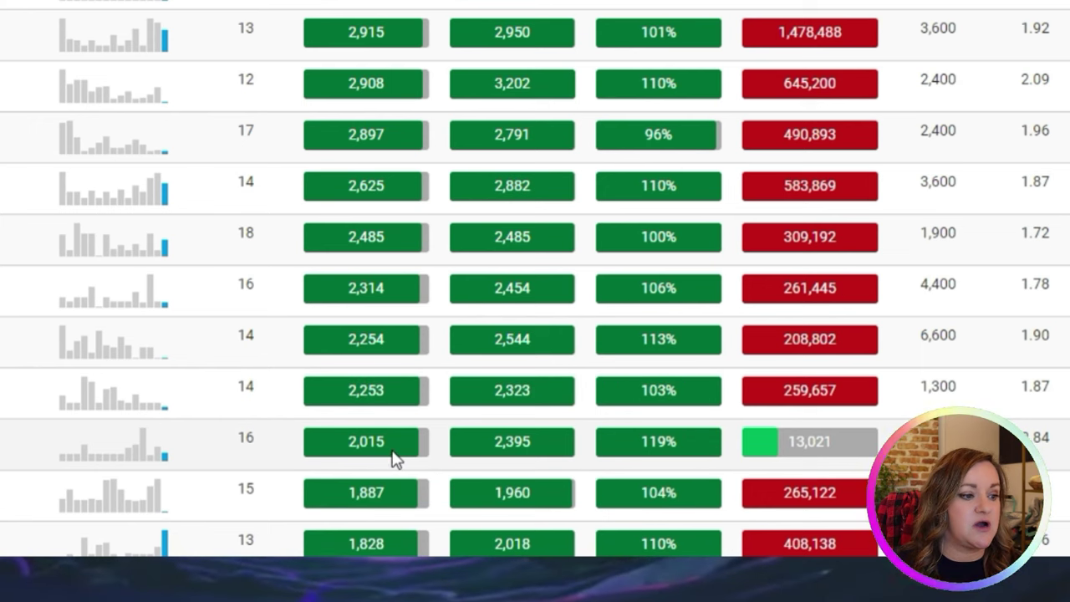
mouse_move(110, 458)
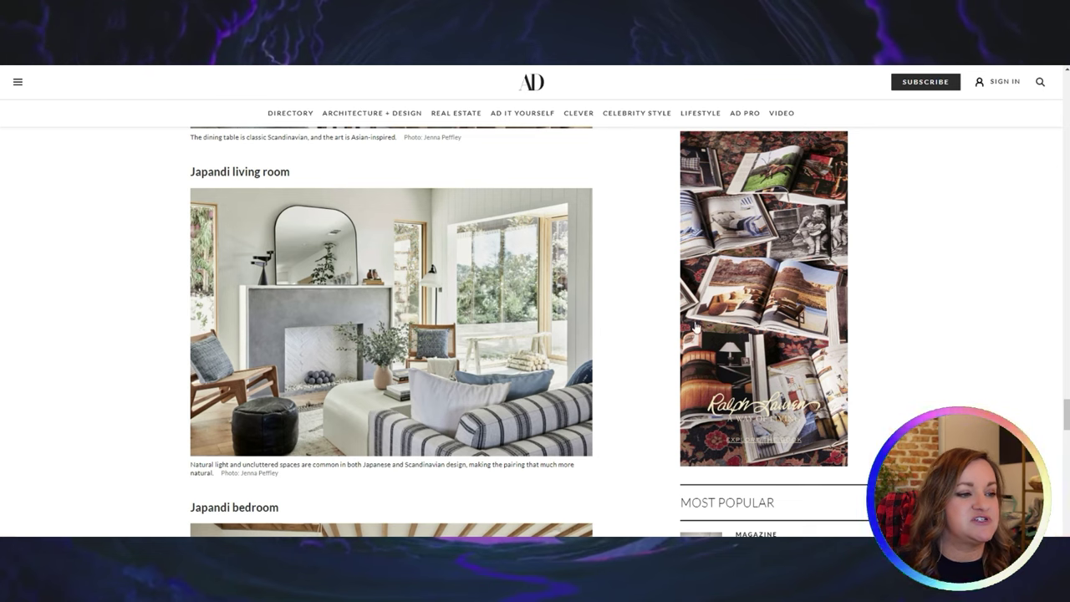
Read through the AD Japandi article, returning to the bedroom photo under 'What is Japandi style?'.
scroll(645, 311, up, 10)
scroll(647, 309, up, 15)
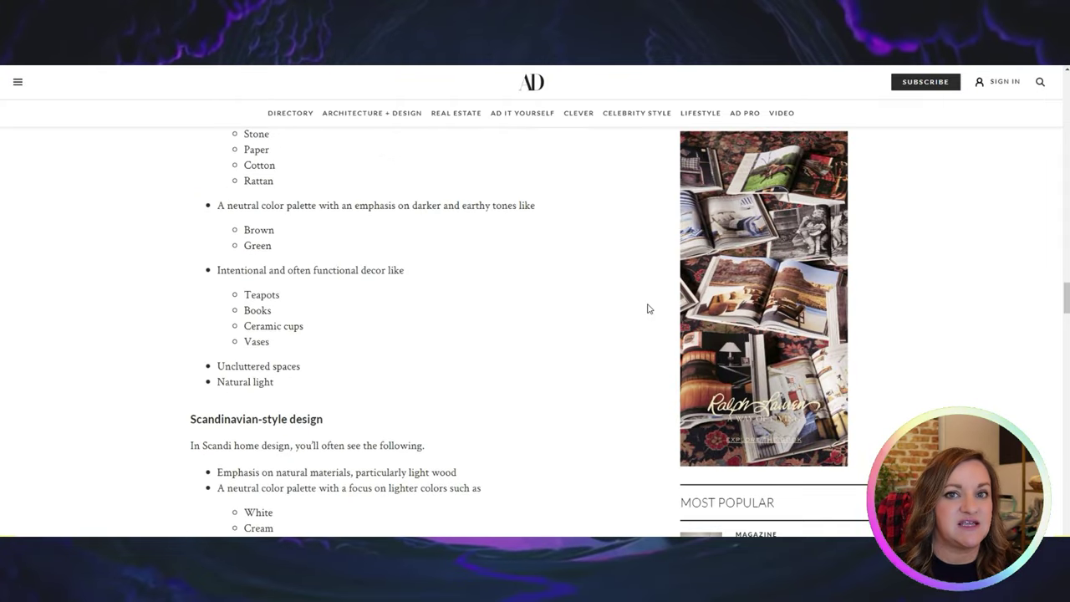
scroll(606, 335, up, 15)
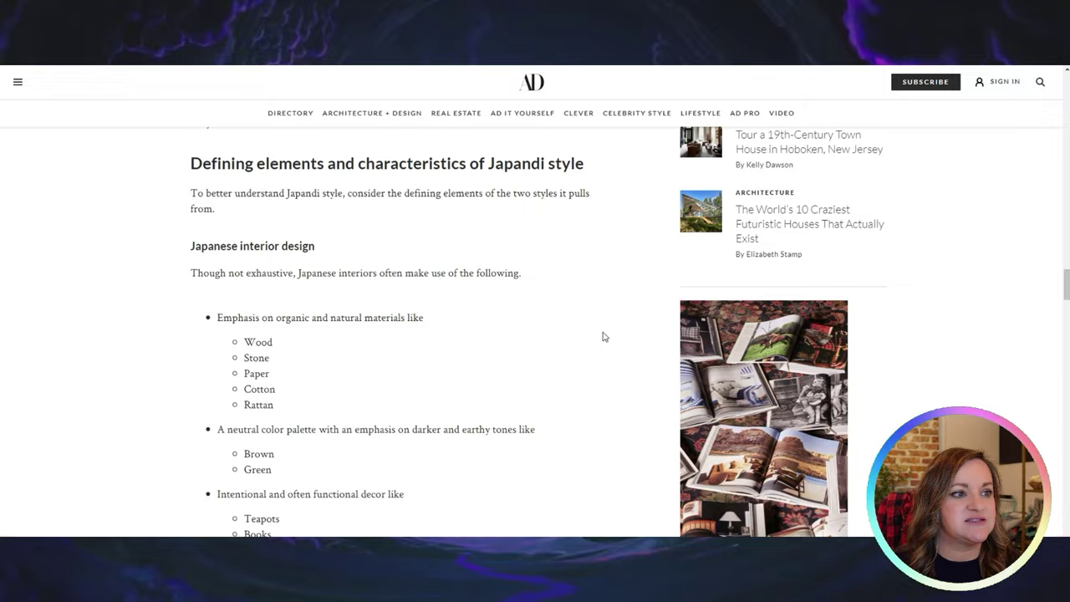
scroll(606, 335, up, 15)
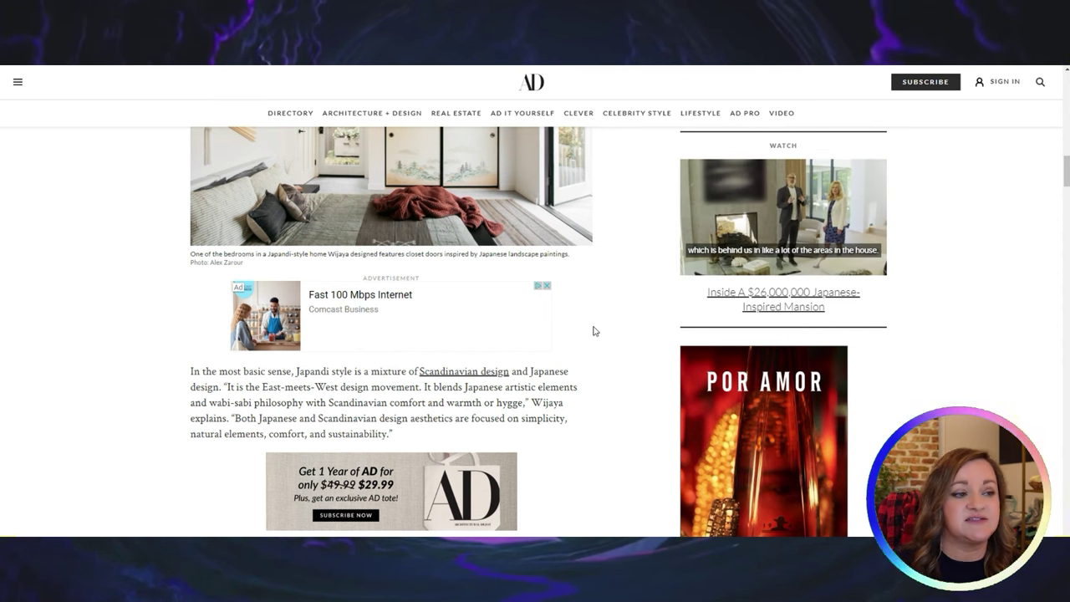
scroll(593, 331, up, 3)
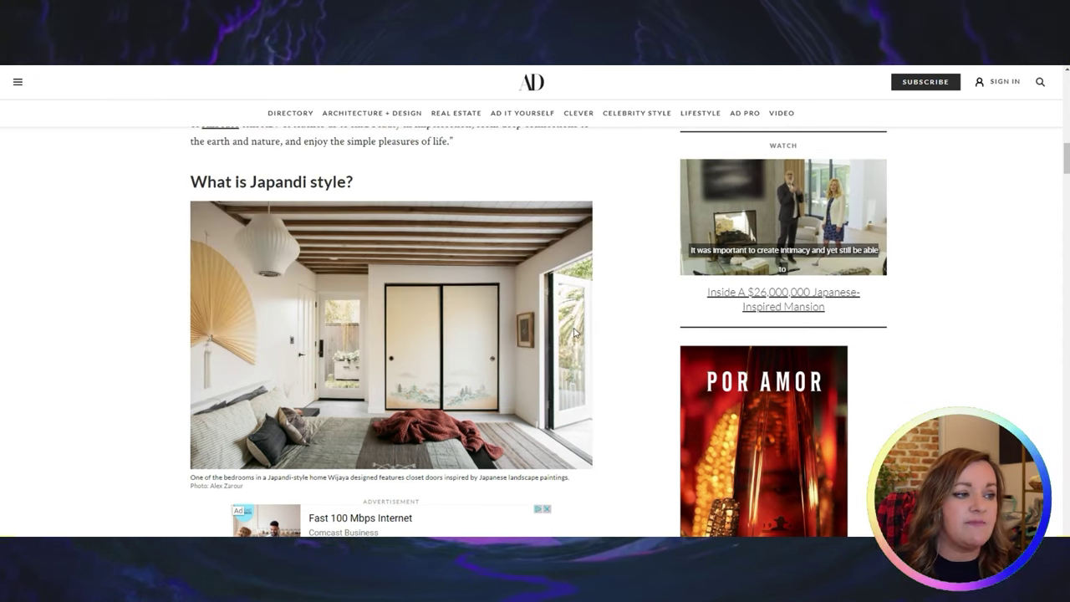
scroll(572, 380, down, 3)
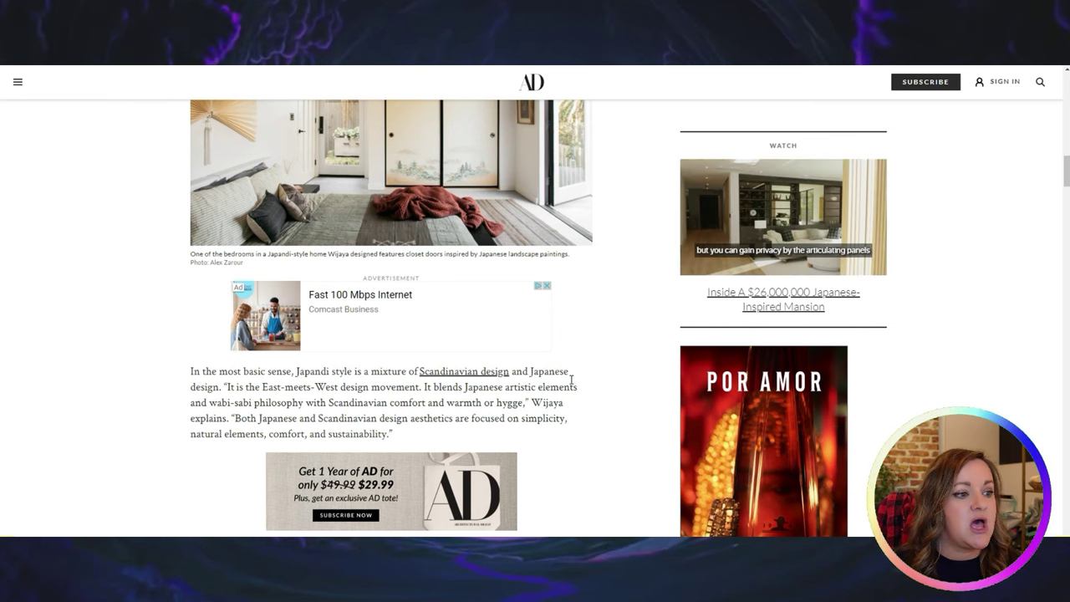
scroll(572, 380, down, 4)
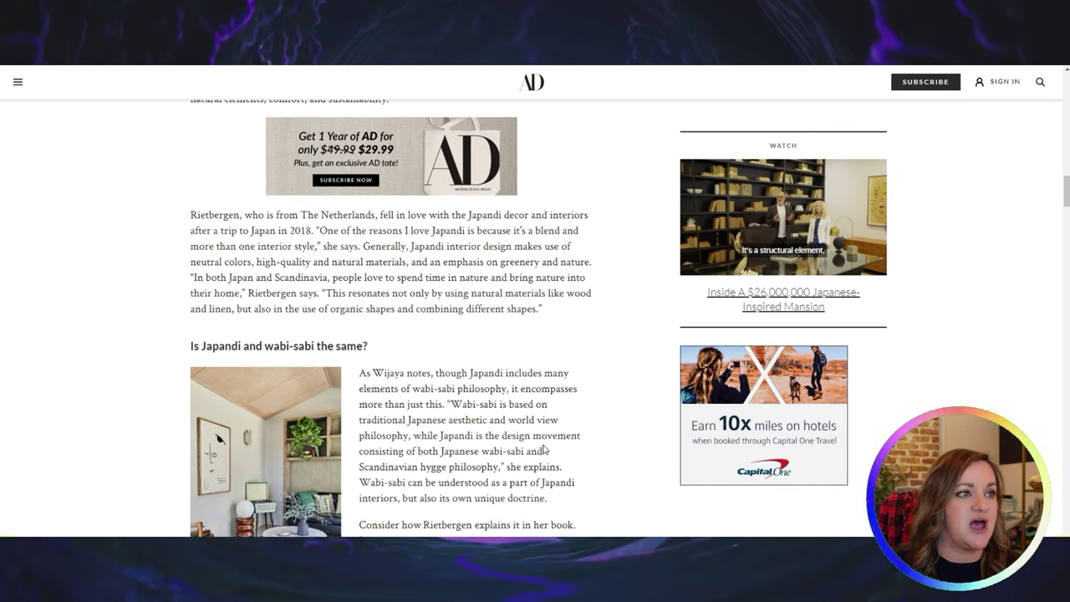
scroll(510, 464, up, 3)
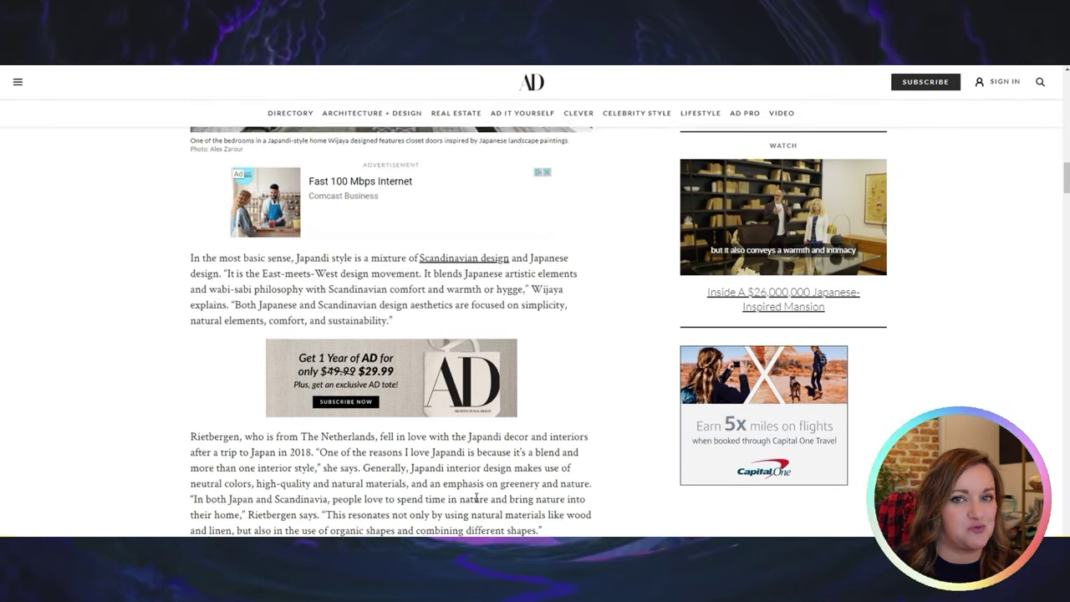
scroll(476, 499, up, 4)
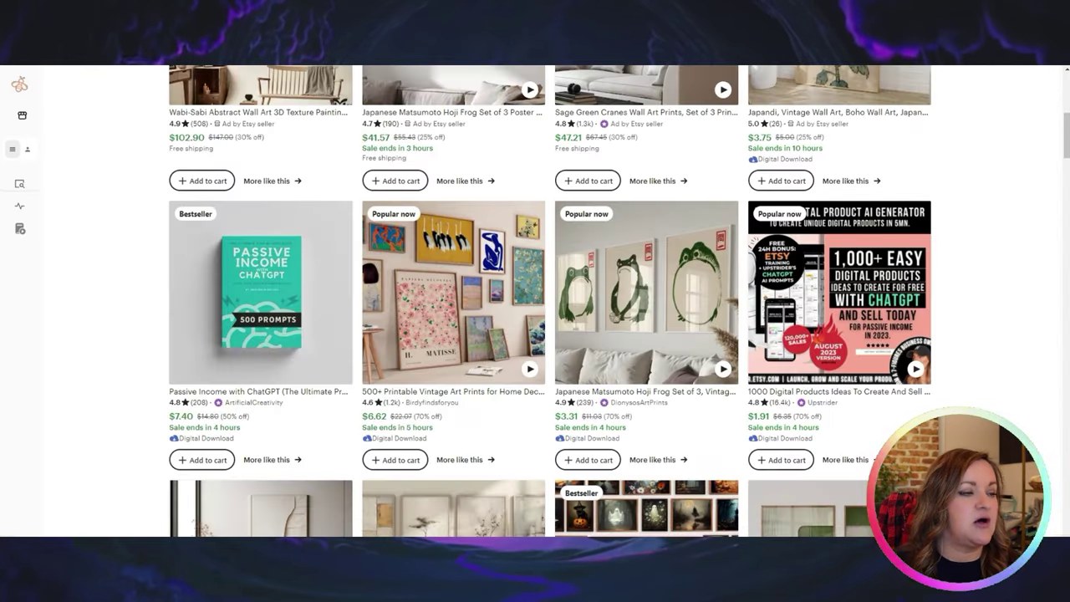
Delete 'wall art' from the Etsy search so it reads just 'japandi', then dismiss the suggestions.
scroll(461, 191, up, 2)
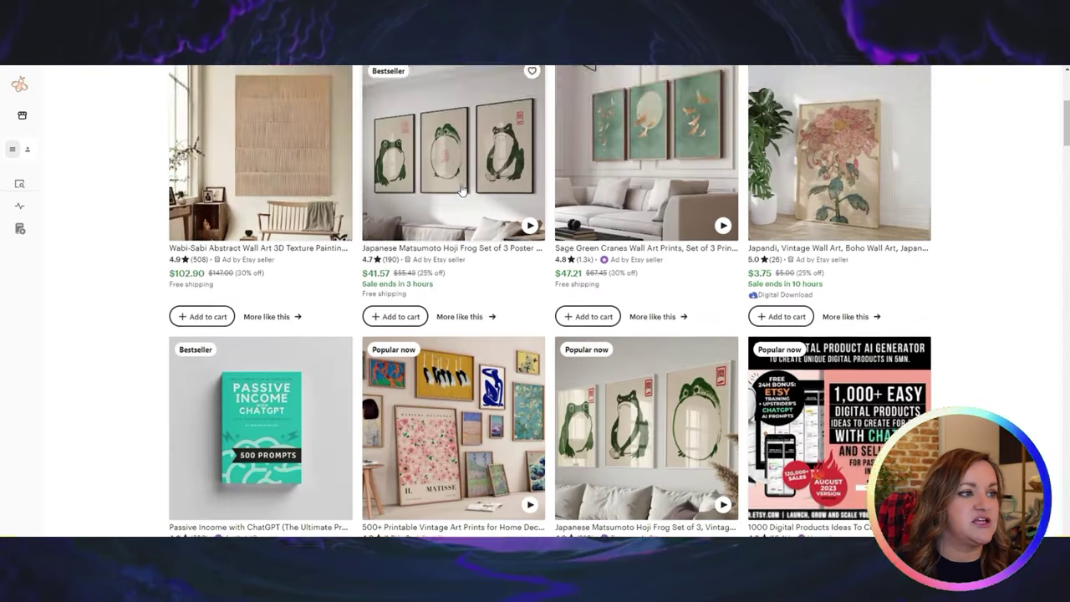
scroll(462, 191, up, 4)
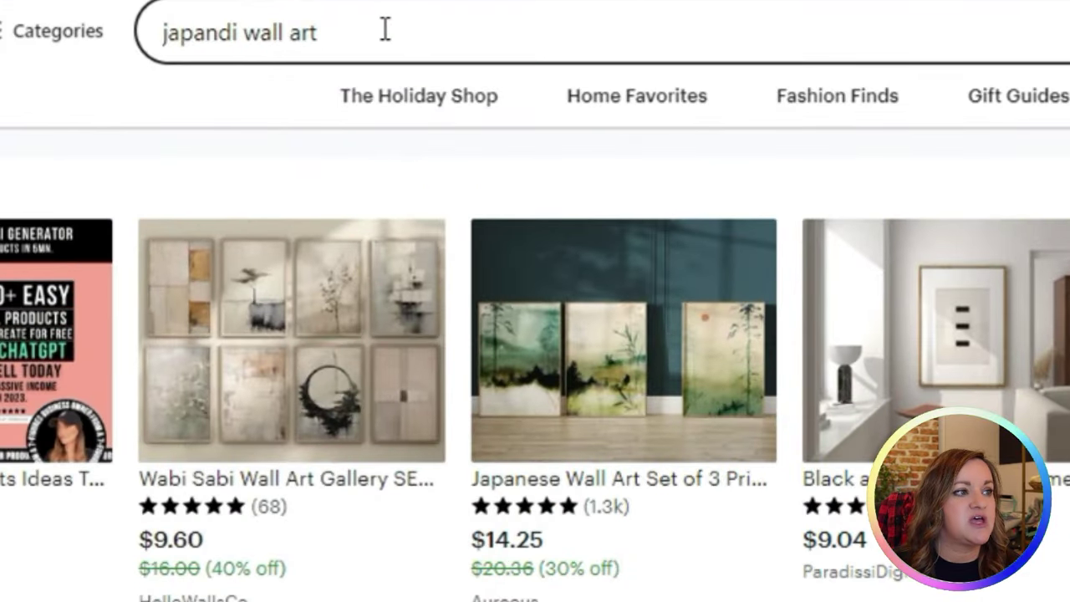
click(390, 84)
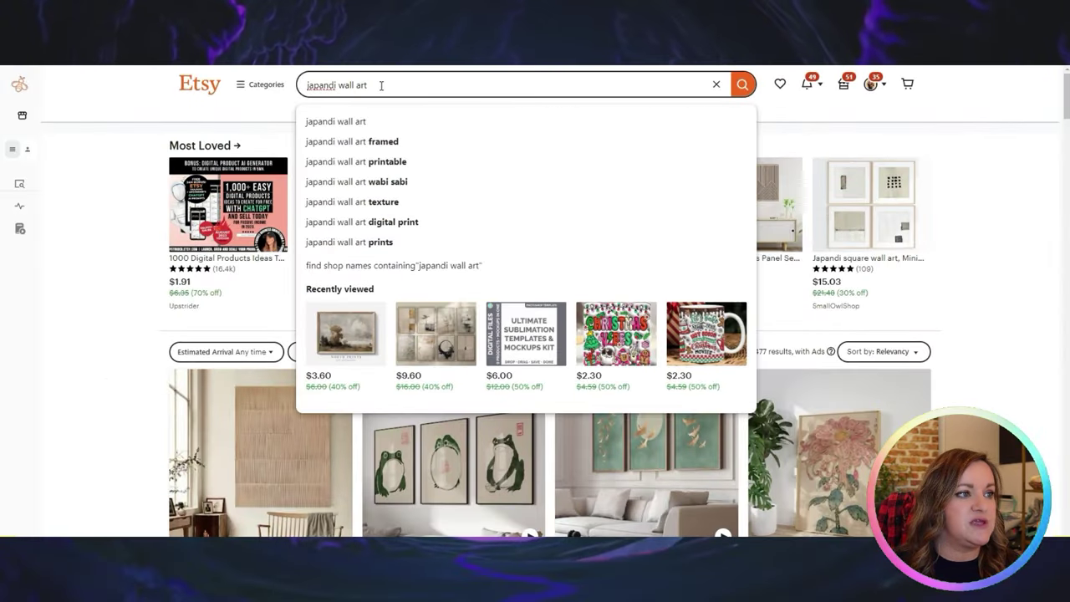
double_click(362, 86)
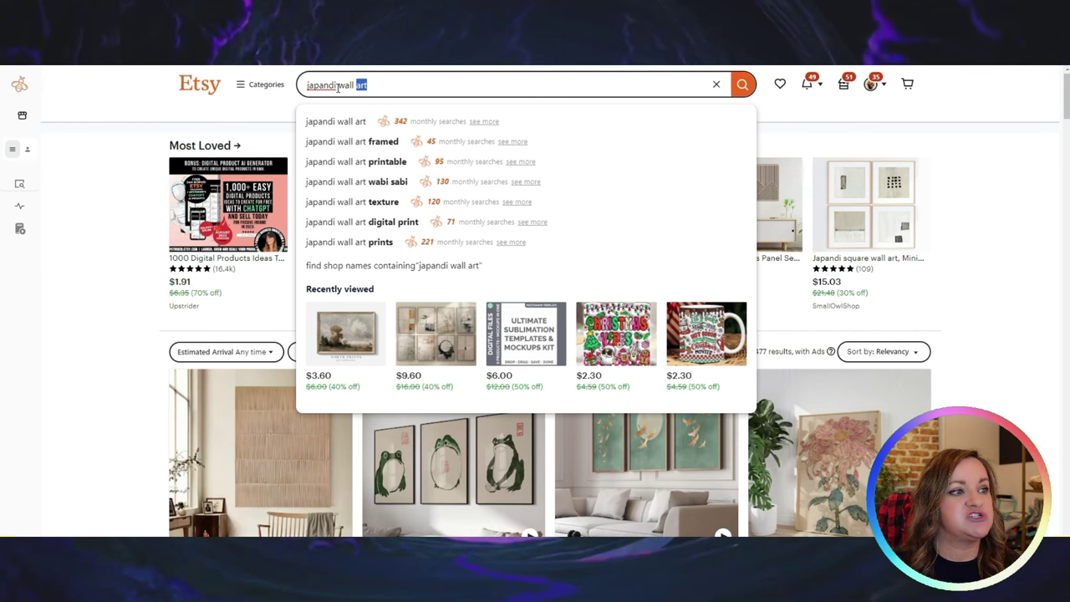
drag(378, 86, 338, 87)
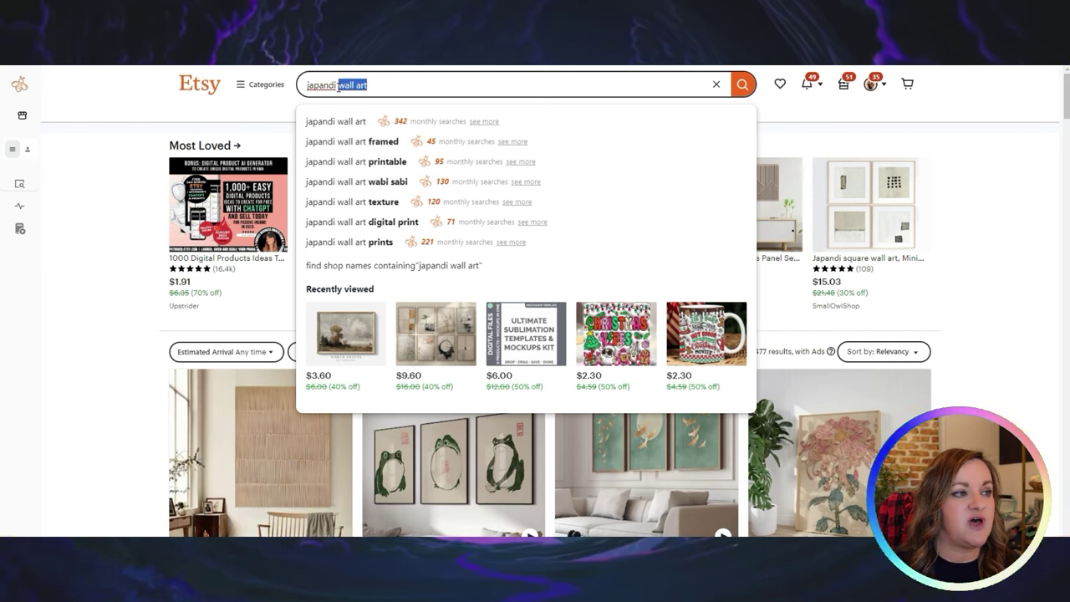
key(BackSpace)
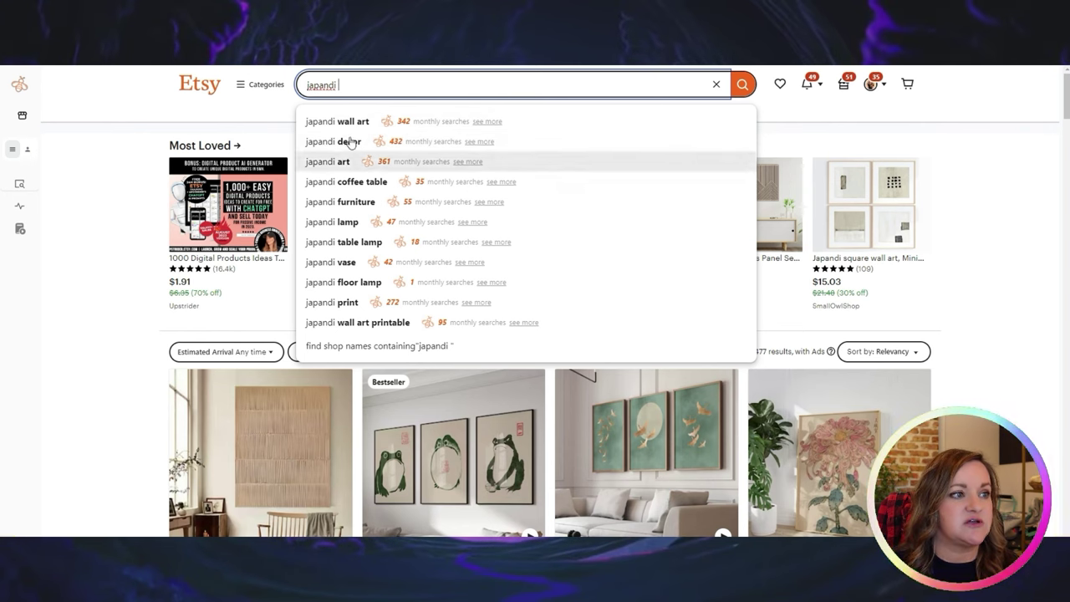
click(980, 316)
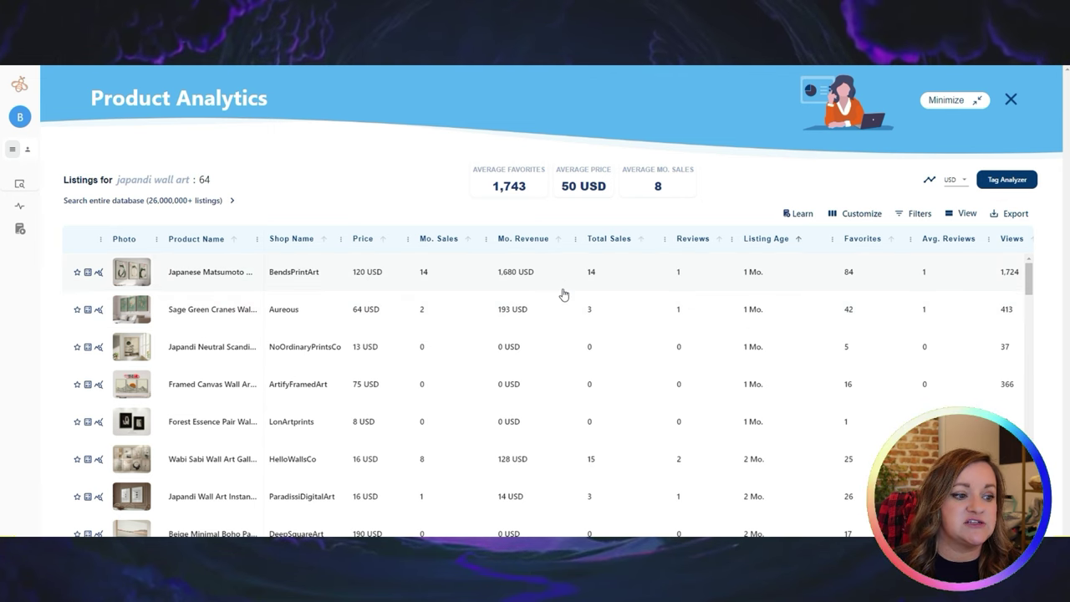
Scroll the Everbee table of 64 japandi wall art listings down and back up.
scroll(627, 357, down, 3)
scroll(627, 357, down, 10)
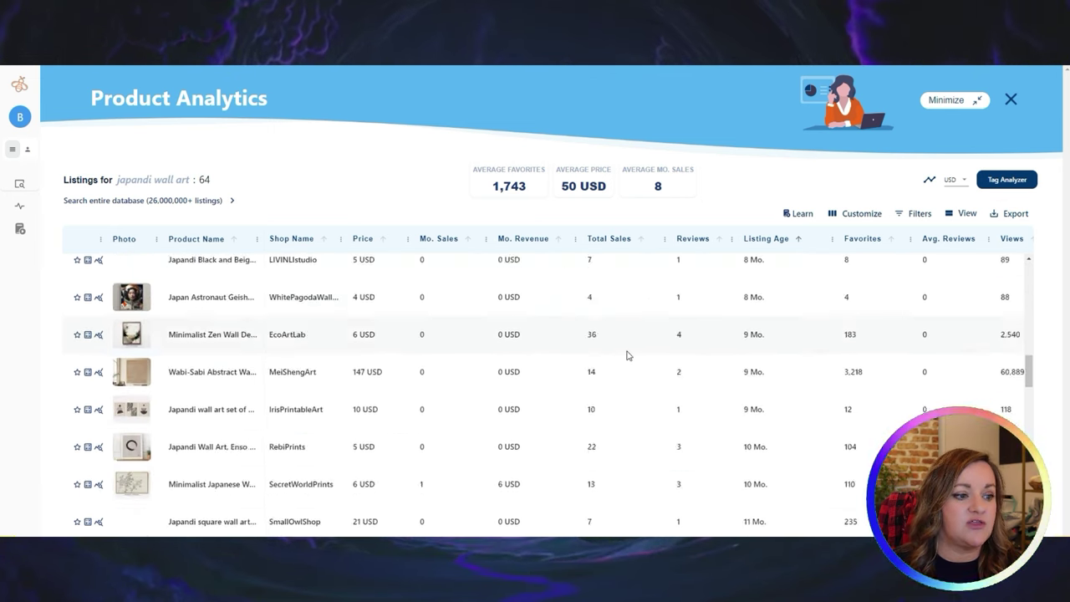
scroll(727, 375, up, 15)
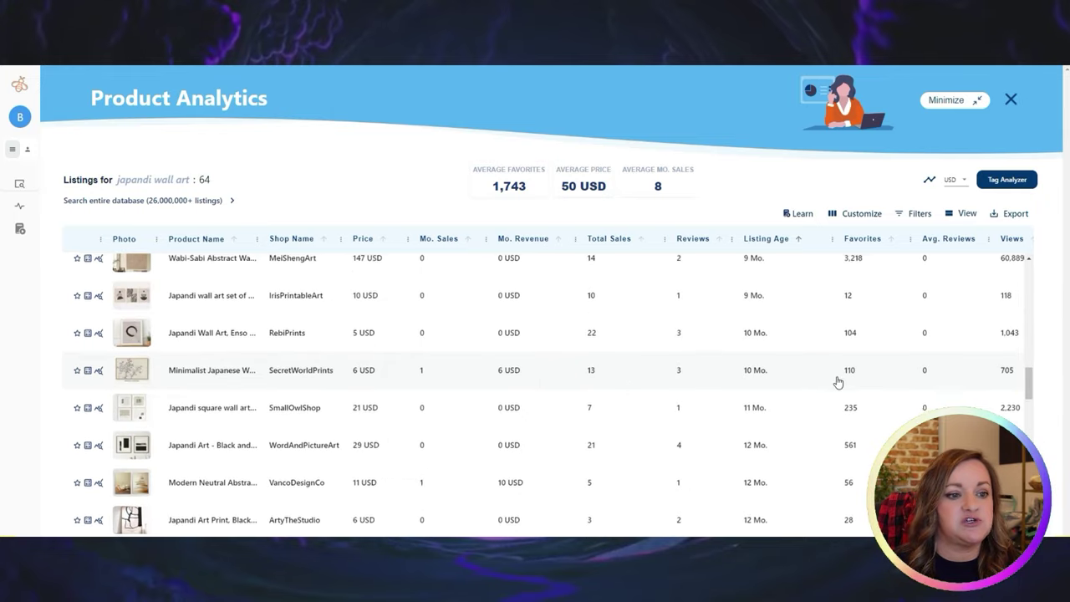
scroll(800, 365, up, 2)
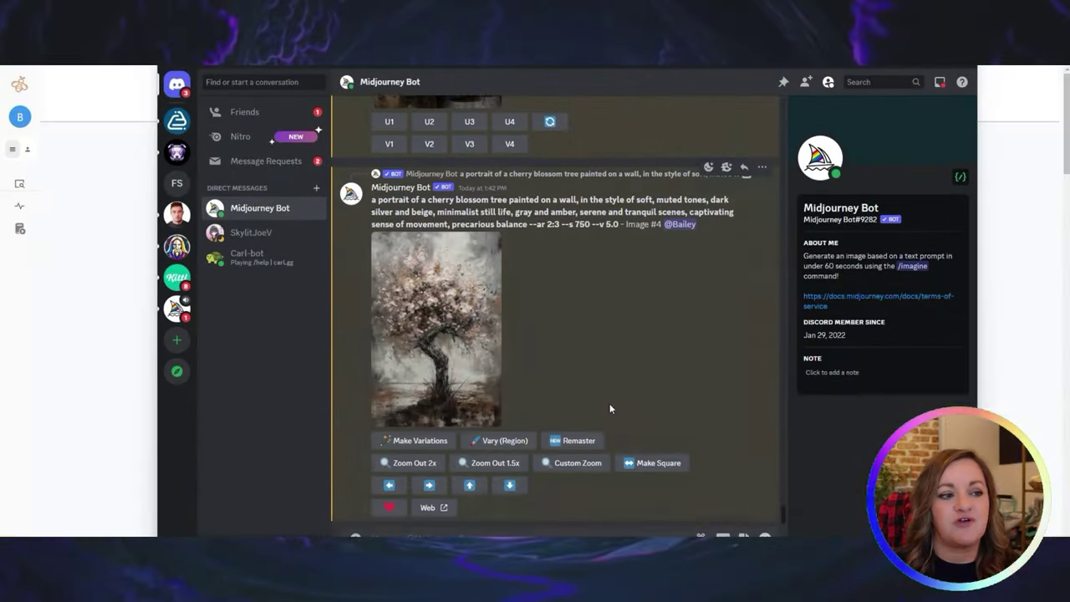
scroll(610, 409, up, 10)
scroll(610, 409, up, 10)
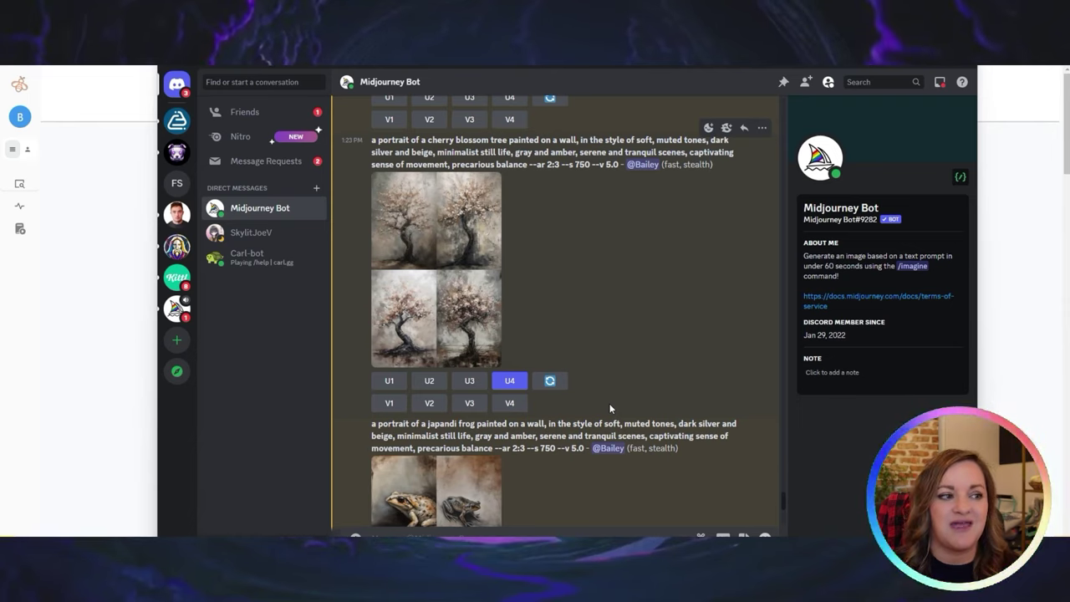
scroll(612, 409, down, 3)
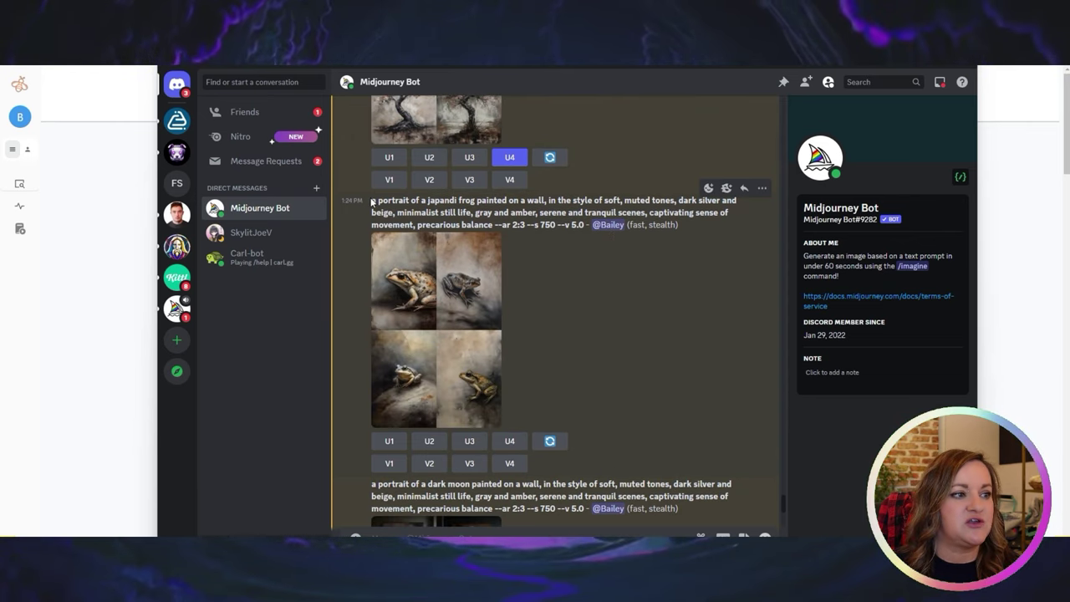
drag(371, 202, 496, 251)
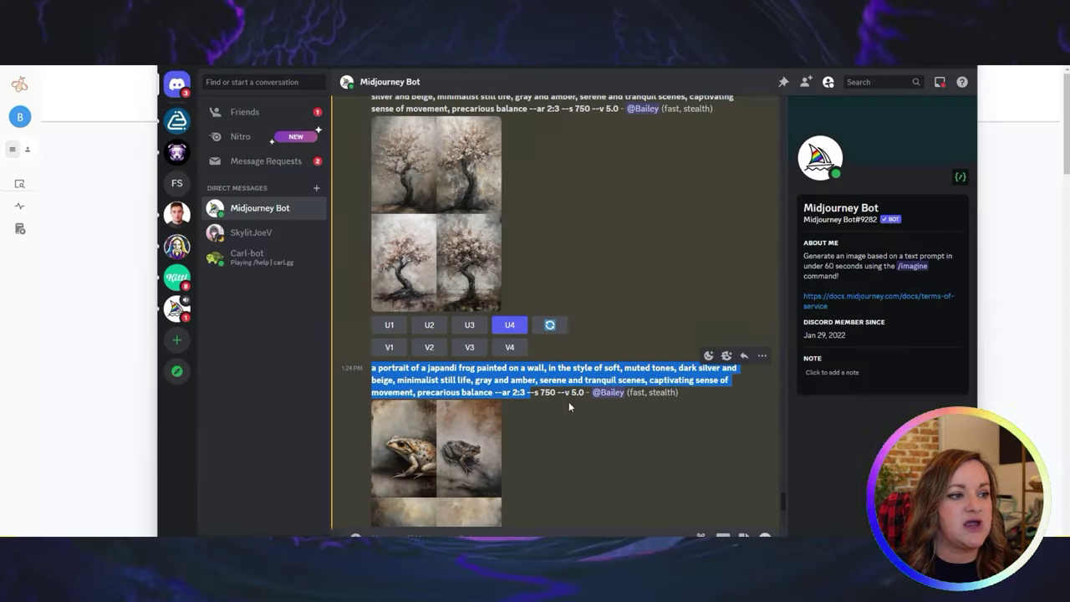
scroll(569, 405, down, 3)
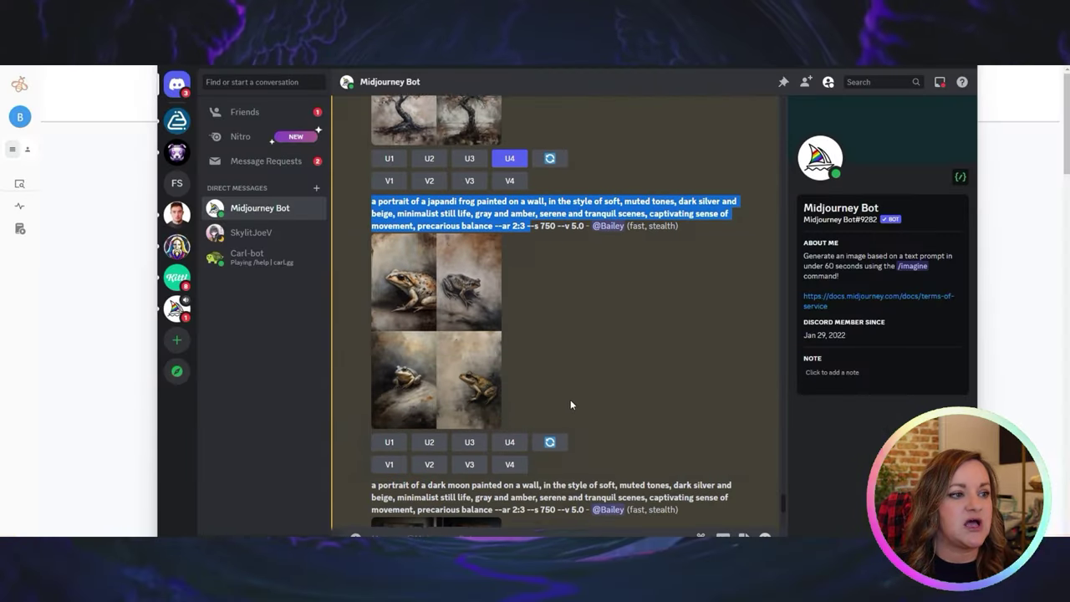
scroll(582, 345, up, 2)
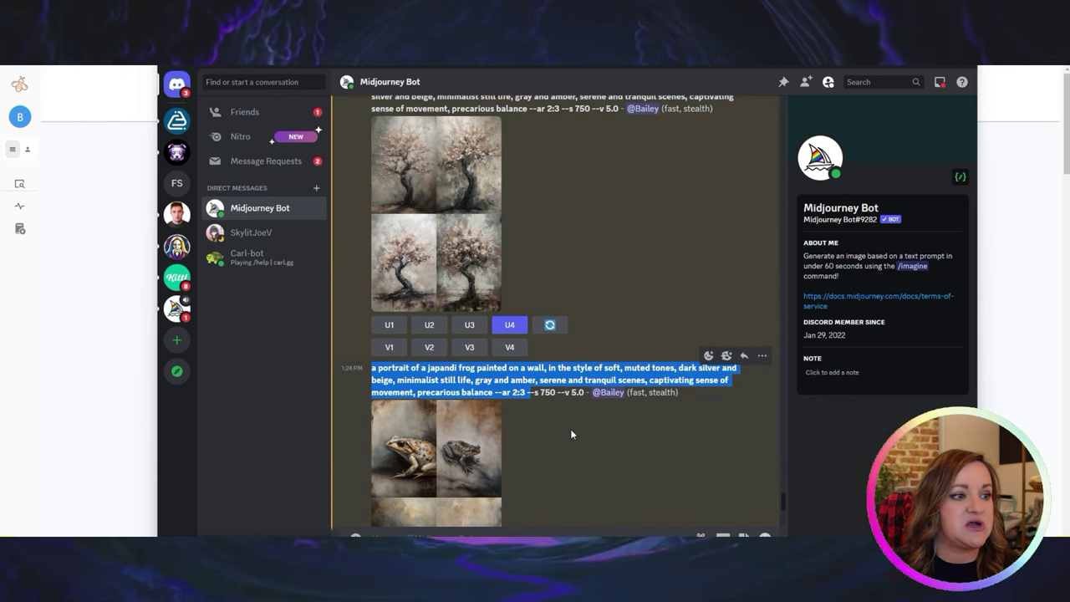
scroll(572, 428, down, 2)
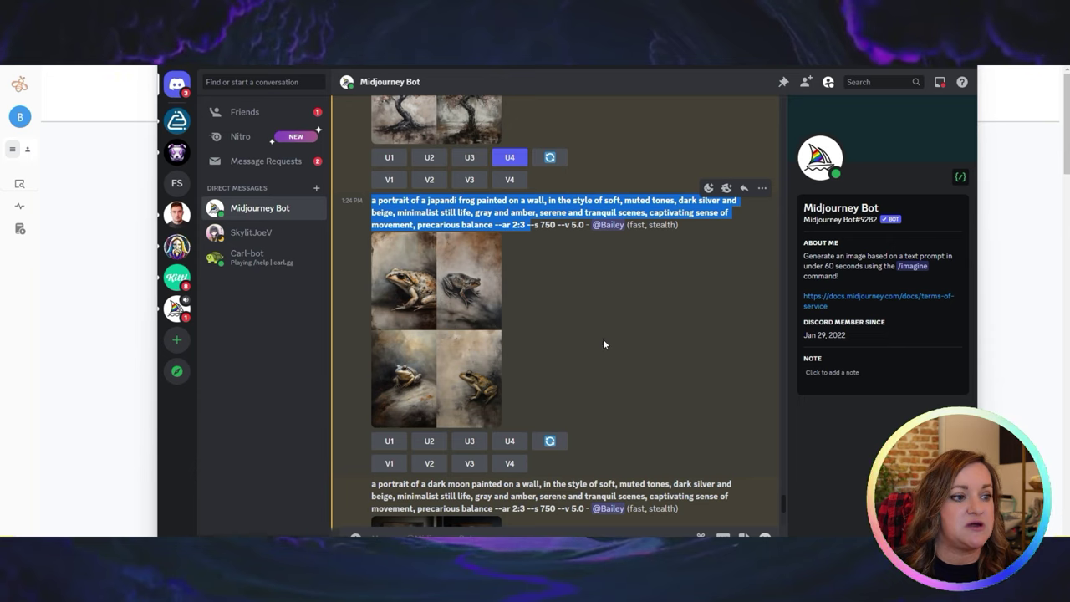
scroll(603, 343, down, 5)
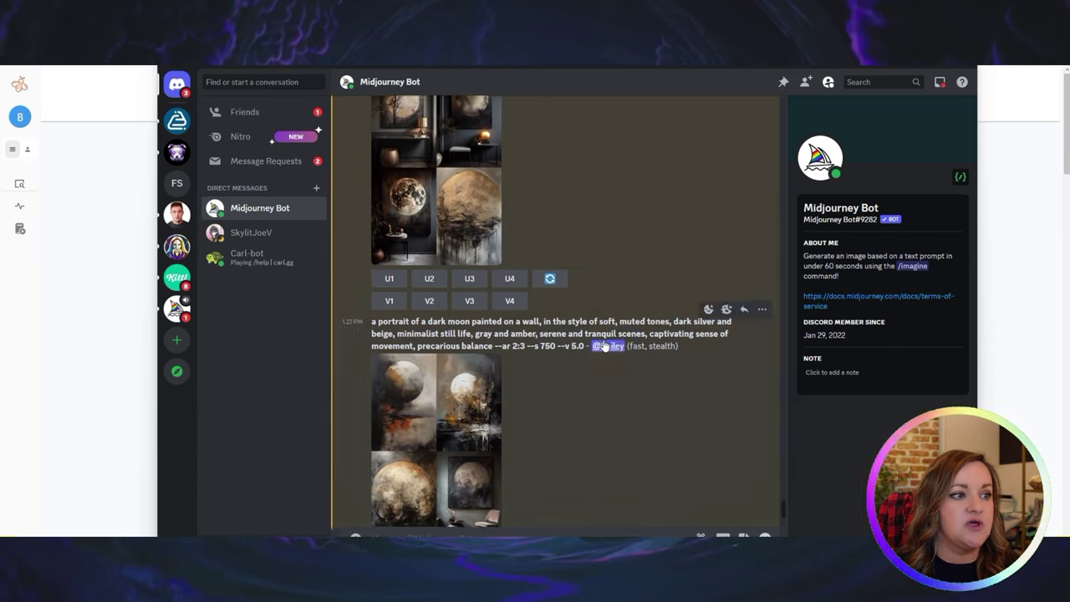
scroll(603, 345, down, 2)
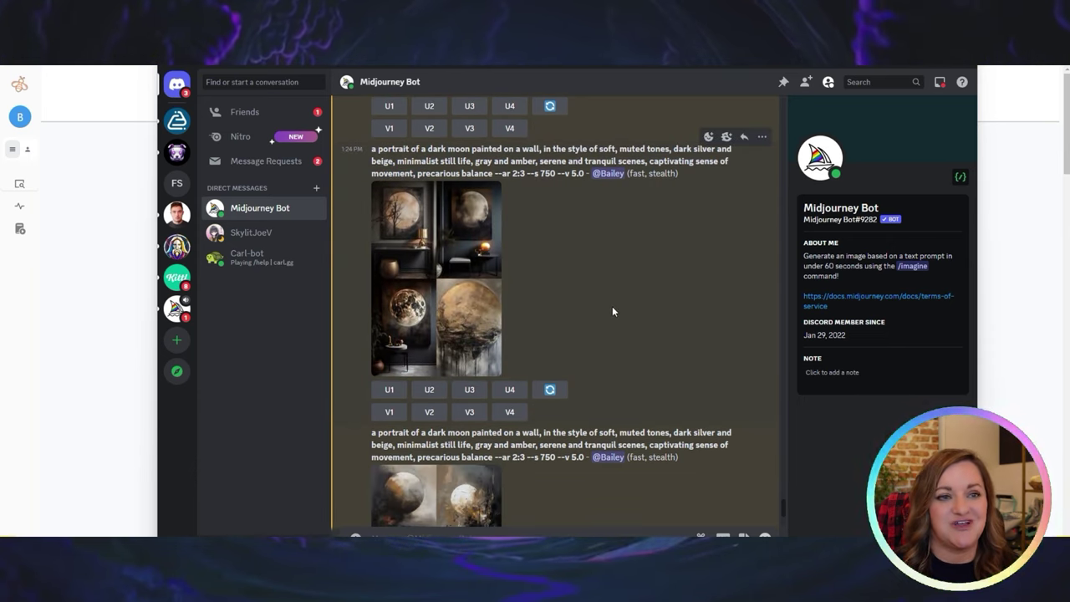
scroll(544, 326, down, 2)
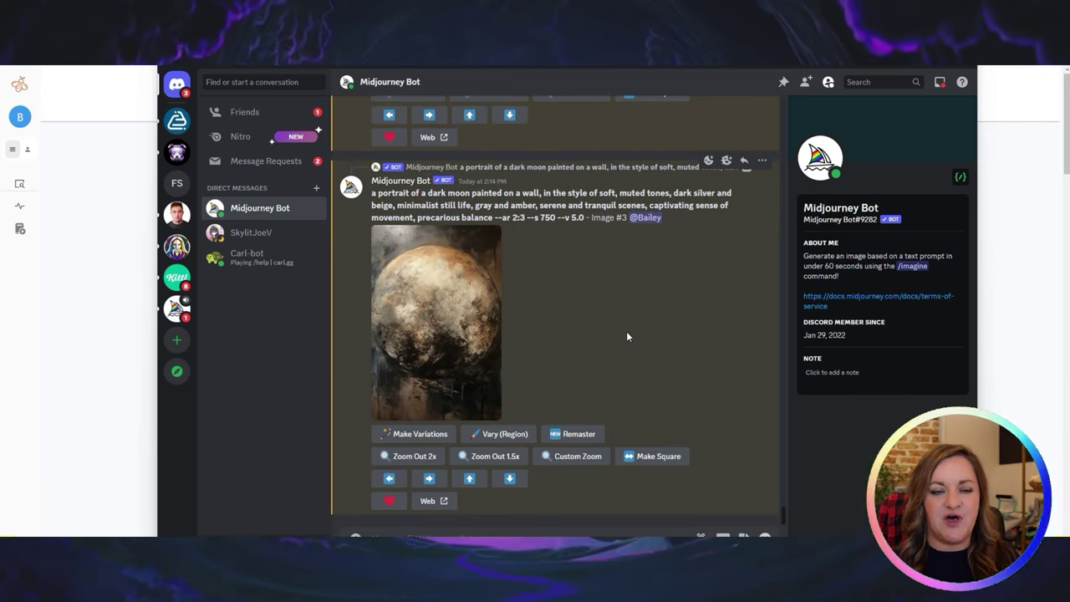
Switch to Topaz Gigapixel AI and close all previously loaded images.
key(alt+Tab)
click(171, 90)
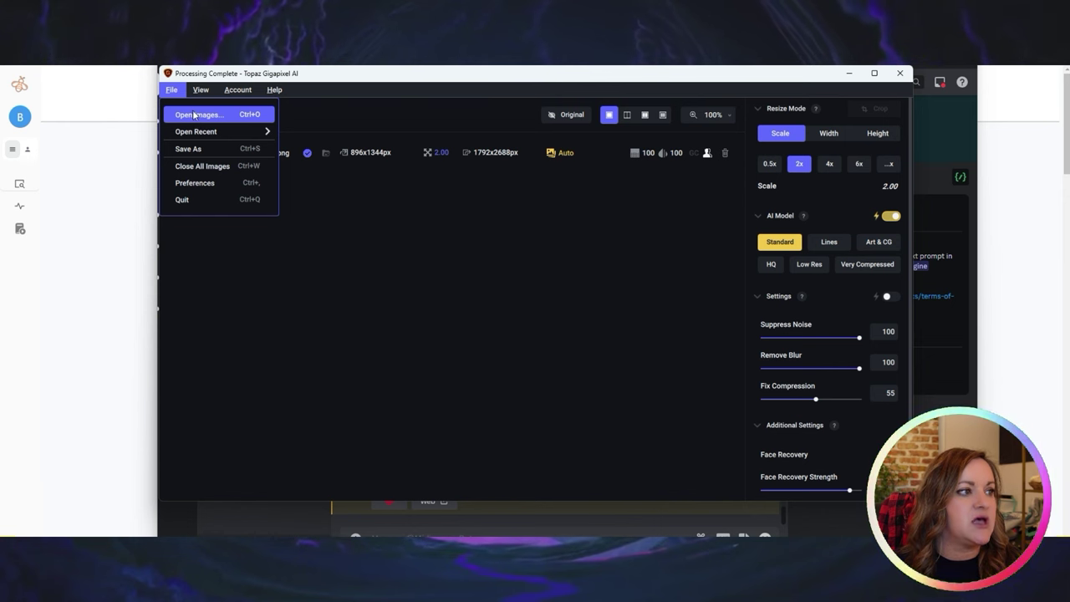
click(224, 165)
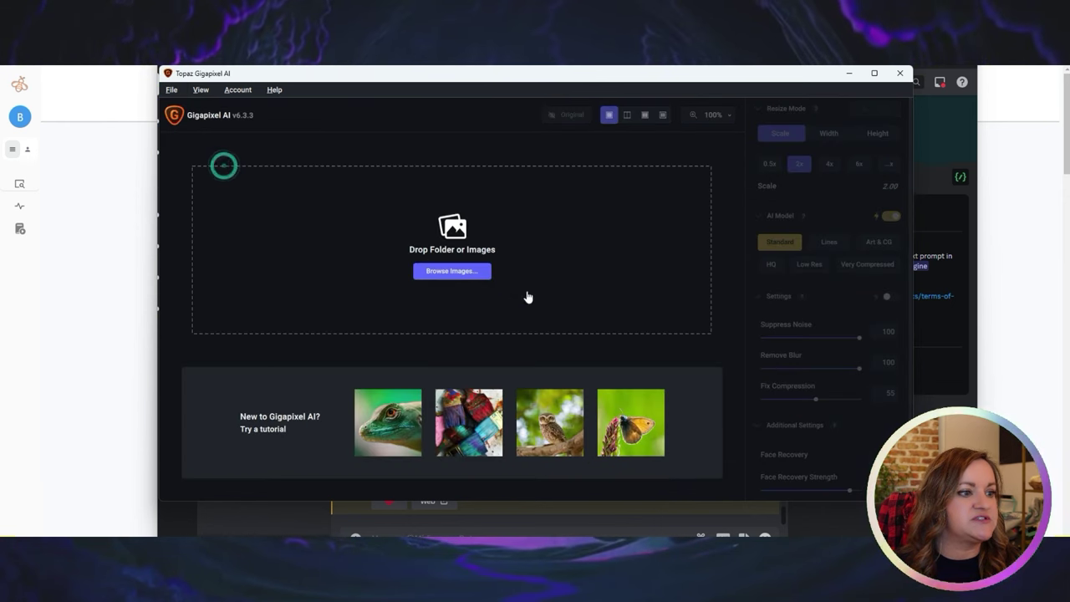
Load the moon and frog PNGs and save all five upscaled 2x to 1792x2688px.
click(444, 273)
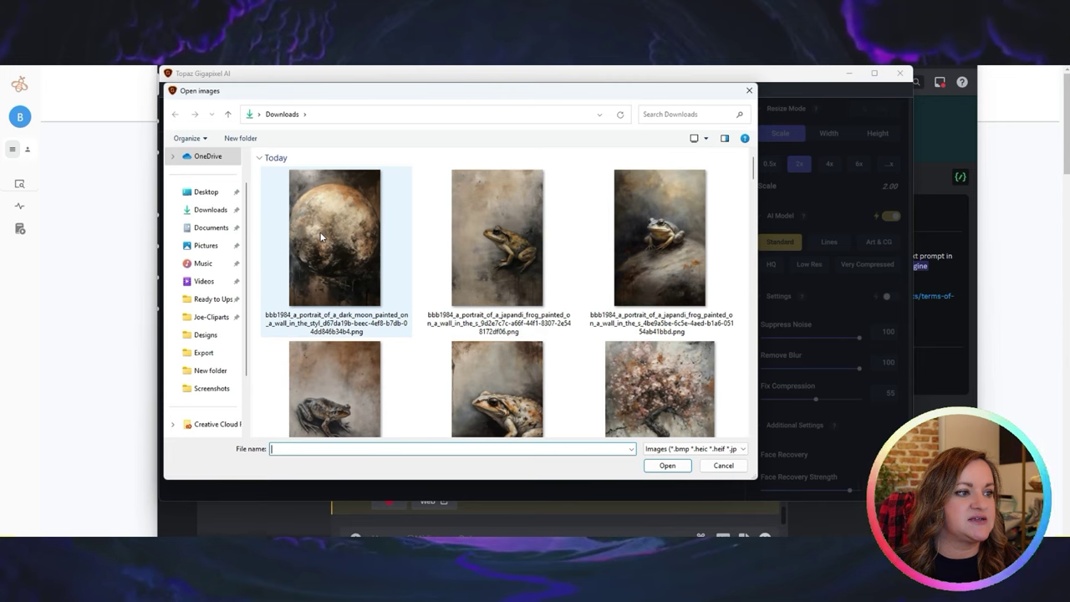
click(335, 225)
shift+click(470, 244)
key(Return)
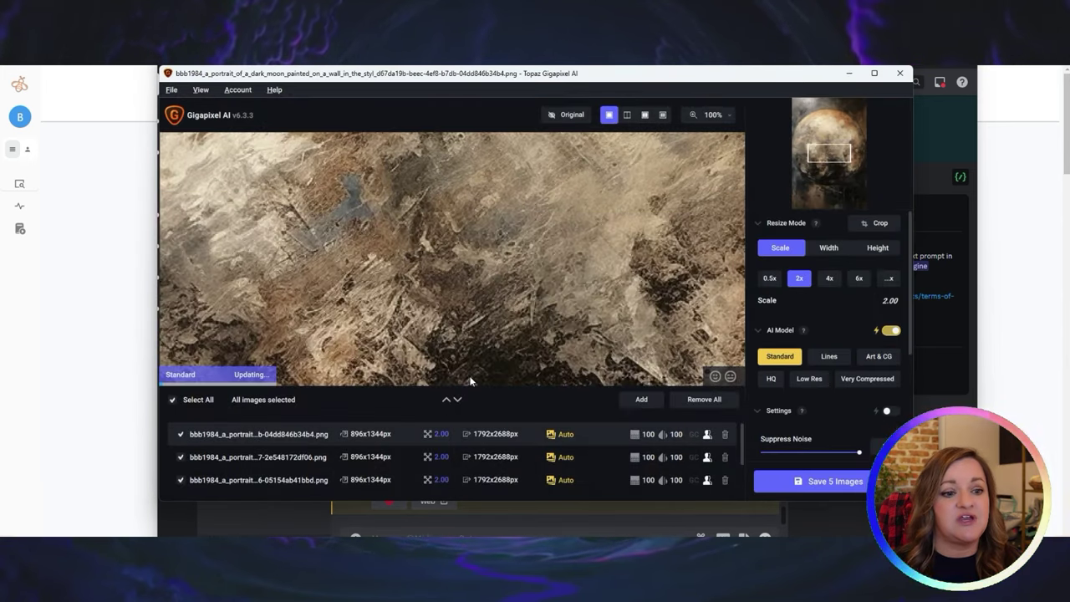
click(826, 480)
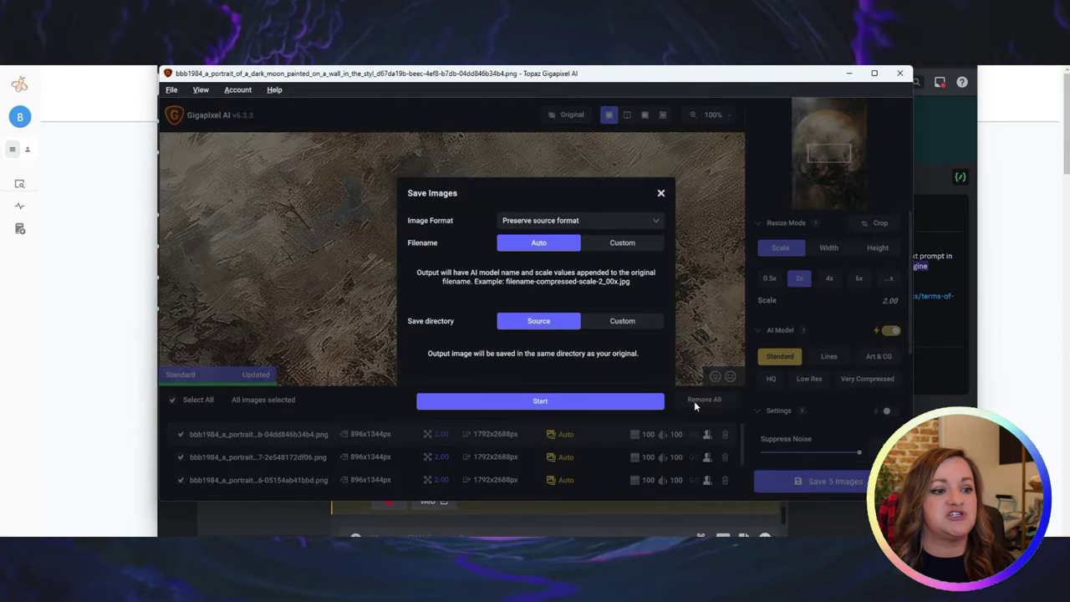
click(646, 401)
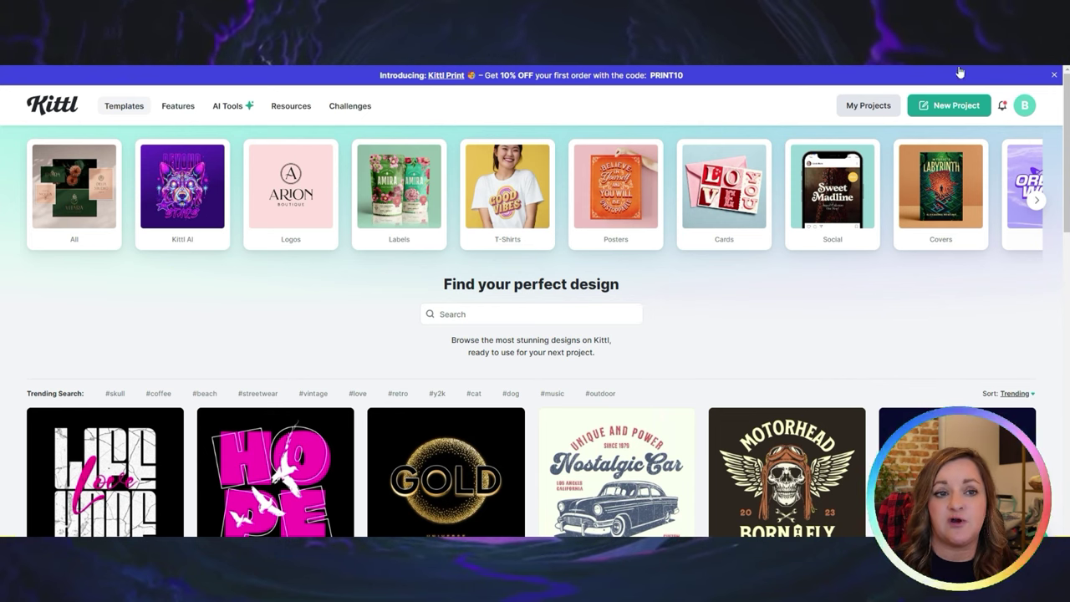
Create a new project using the 16 x 20 in Poster Small preset at 300 DPI.
click(949, 114)
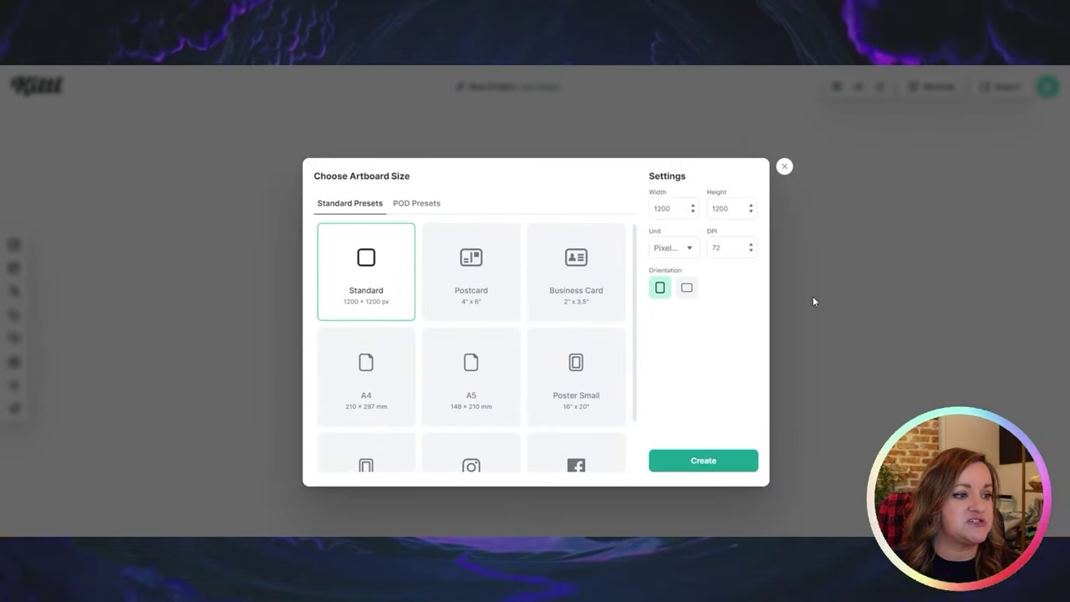
click(574, 365)
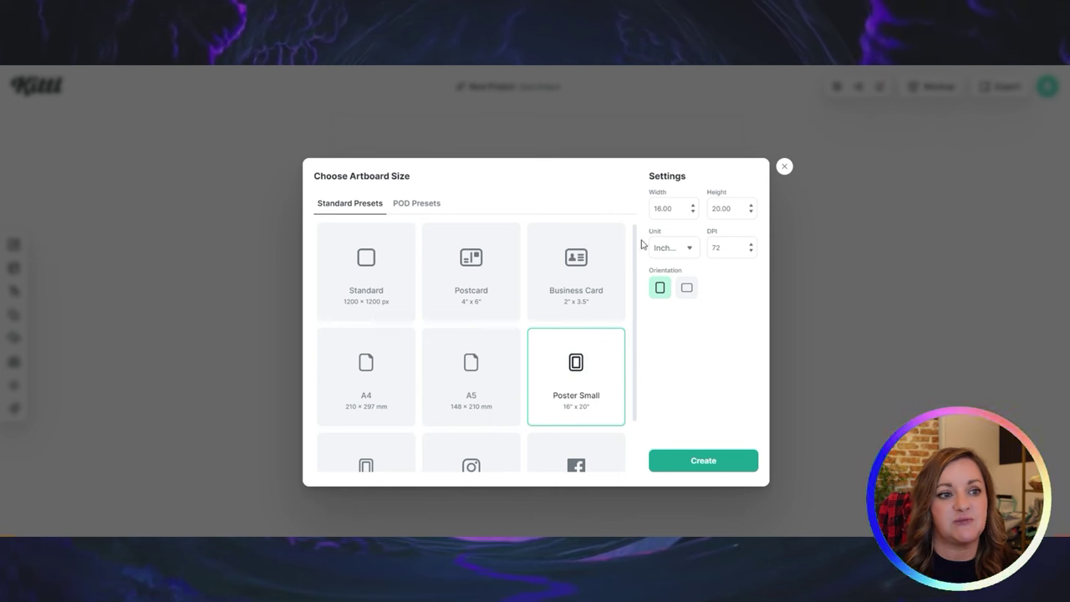
double_click(724, 246)
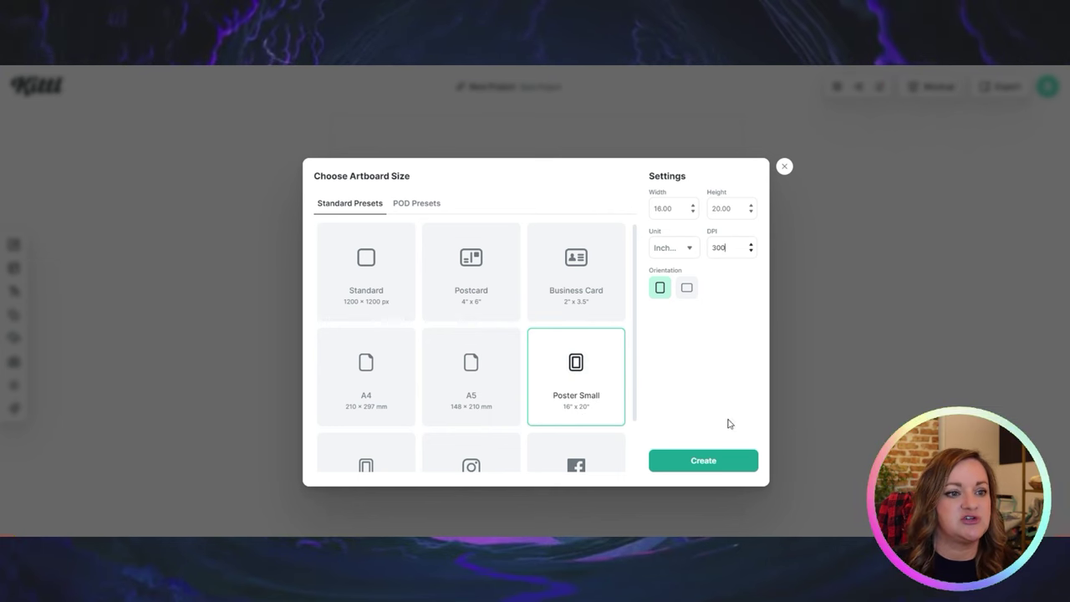
click(705, 464)
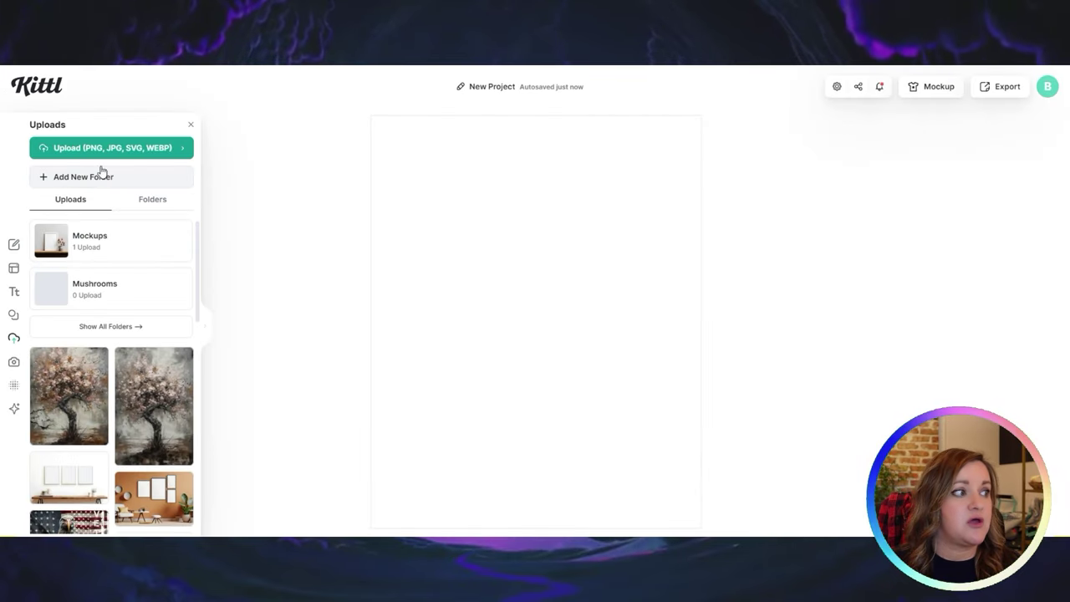
Upload the upscaled frog images into Kittl.
click(103, 155)
click(191, 156)
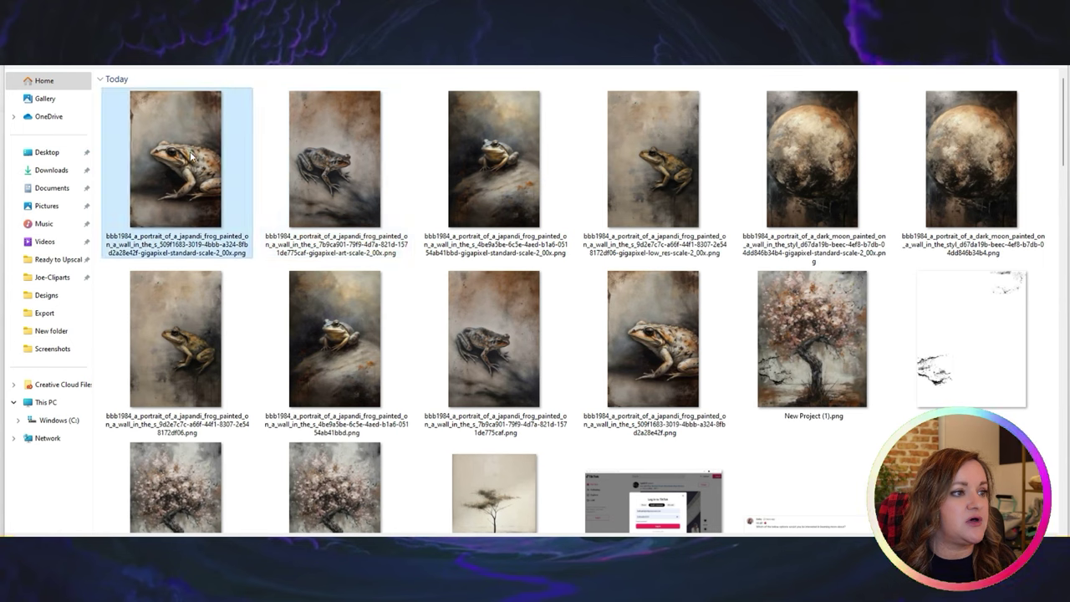
ctrl+click(318, 158)
ctrl+click(430, 165)
ctrl+click(669, 176)
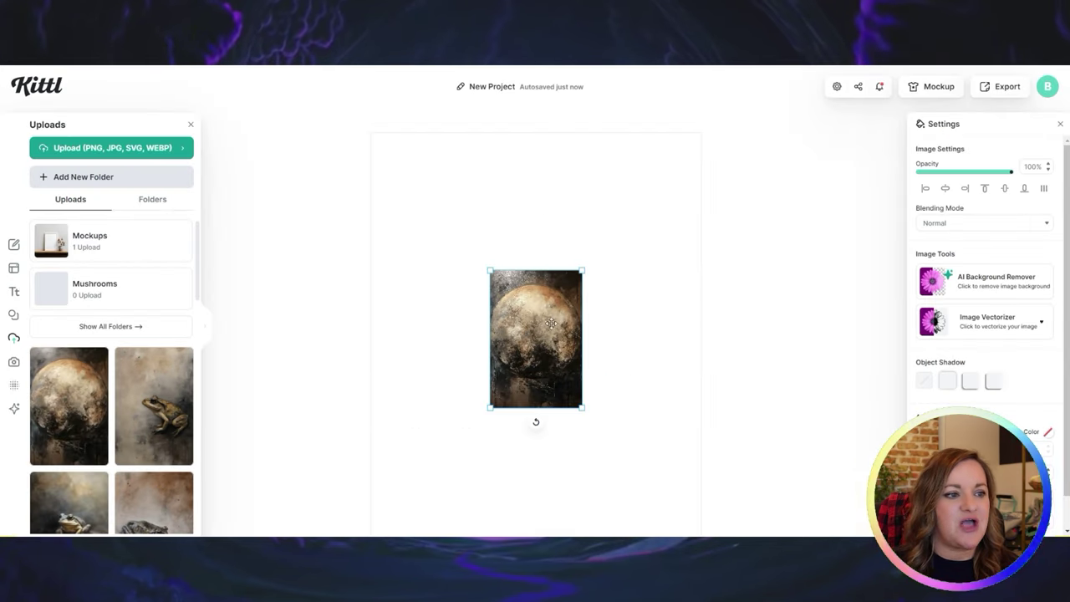
Enlarge the moon painting to fill the artboard and raise its contrast.
drag(522, 333, 403, 194)
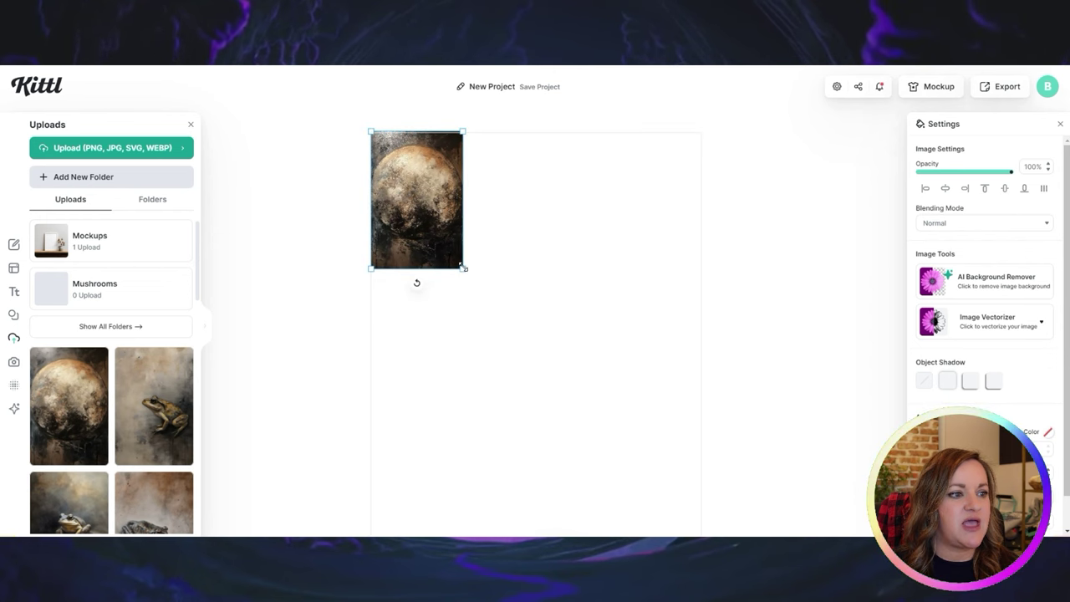
drag(462, 268, 826, 494)
drag(601, 454, 601, 426)
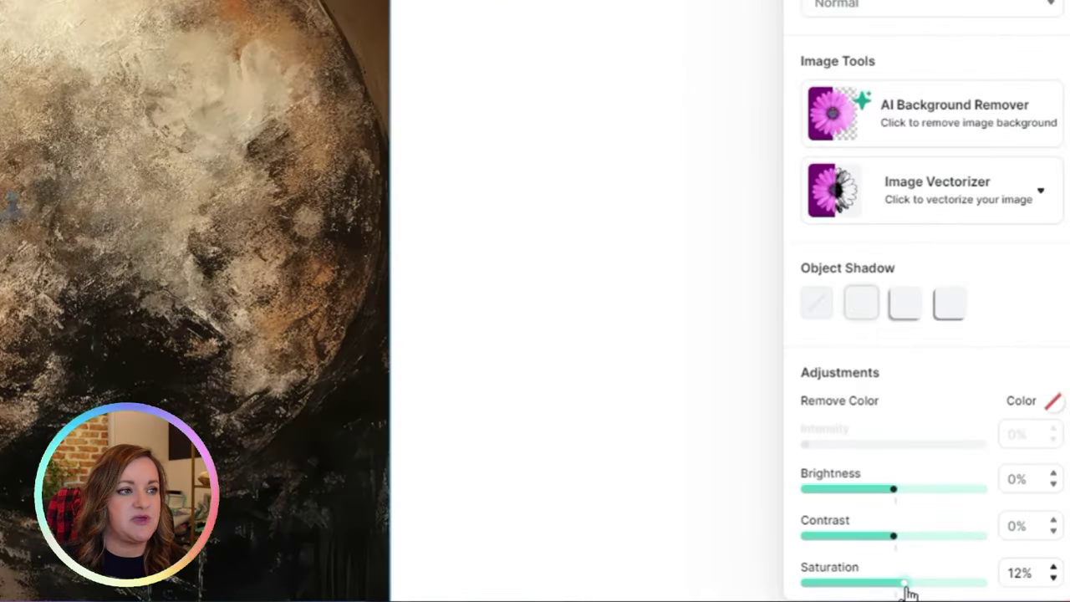
drag(894, 536, 910, 536)
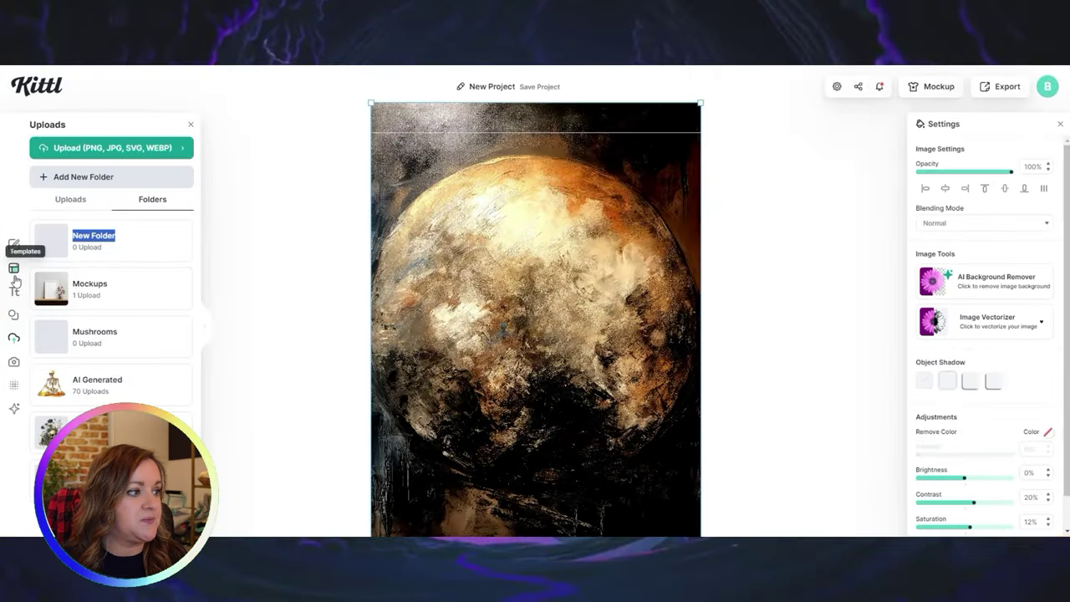
Add an enlarged splatter texture at the top-left and a copy on the left edge.
click(14, 314)
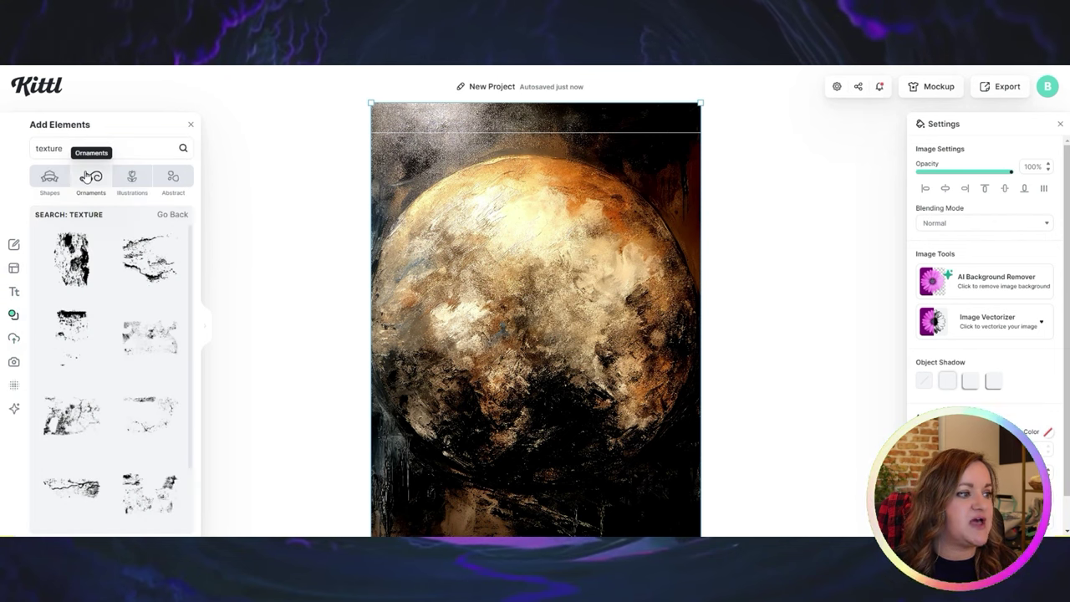
click(144, 266)
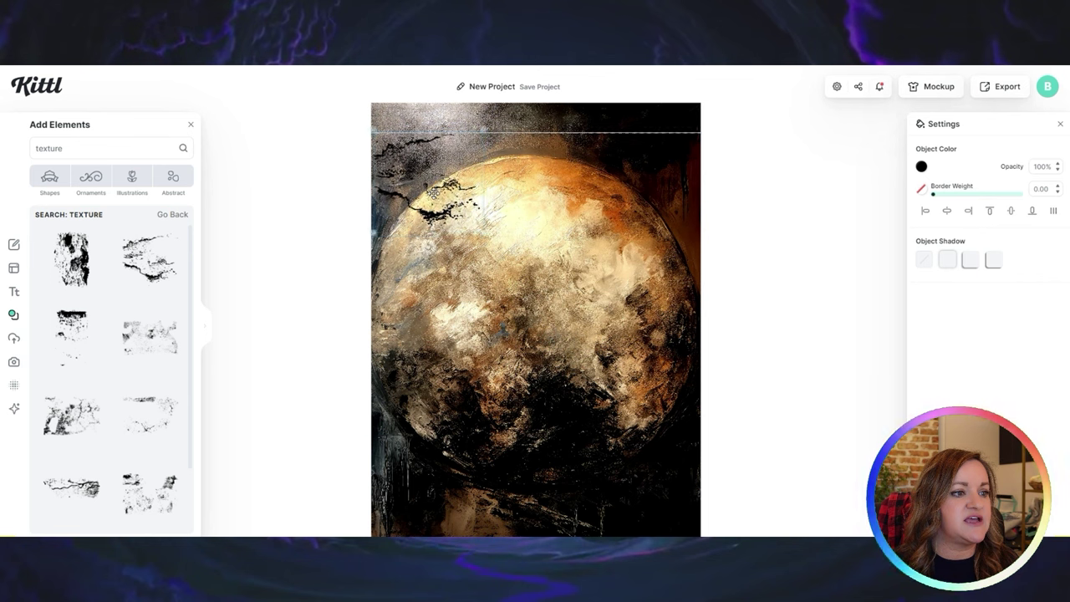
drag(480, 228, 464, 196)
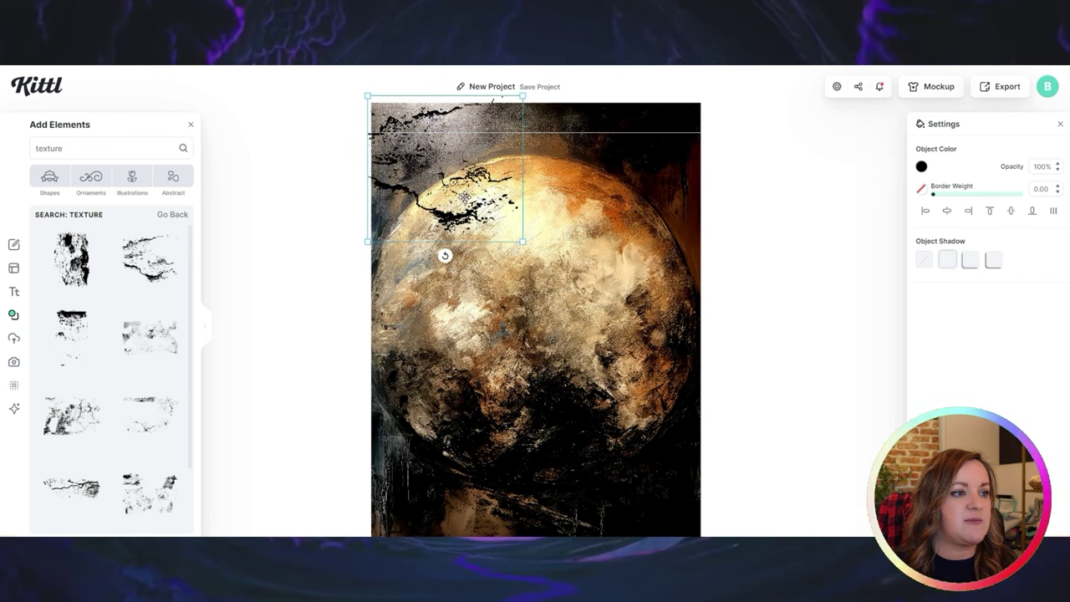
click(557, 206)
click(475, 193)
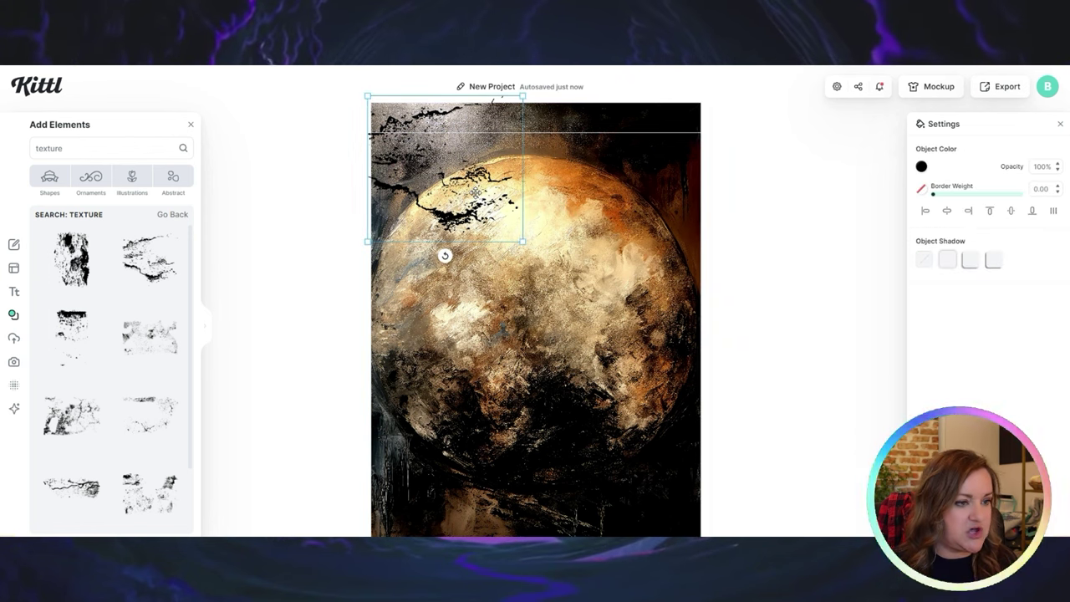
drag(475, 192, 418, 403)
click(792, 376)
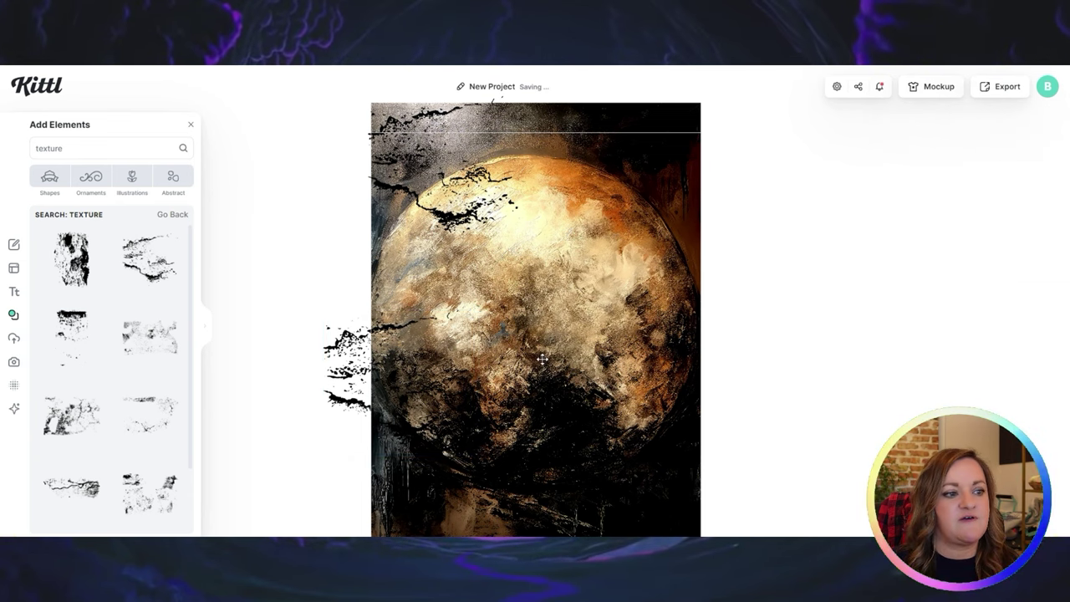
Download the textured moon design as a 16 × 20 in, 300 DPI PNG.
click(999, 91)
click(1018, 124)
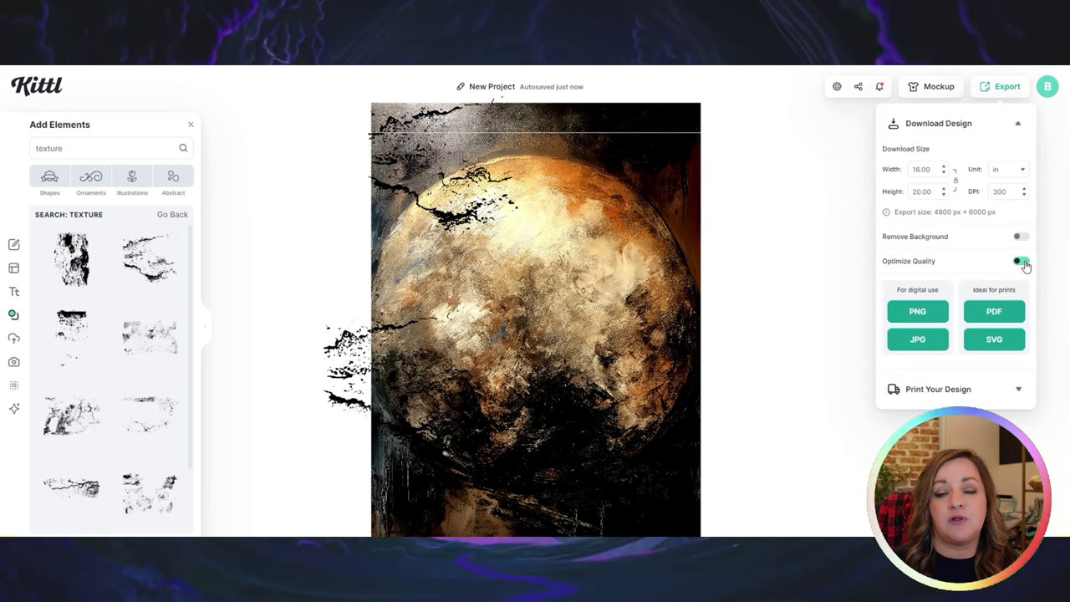
click(917, 314)
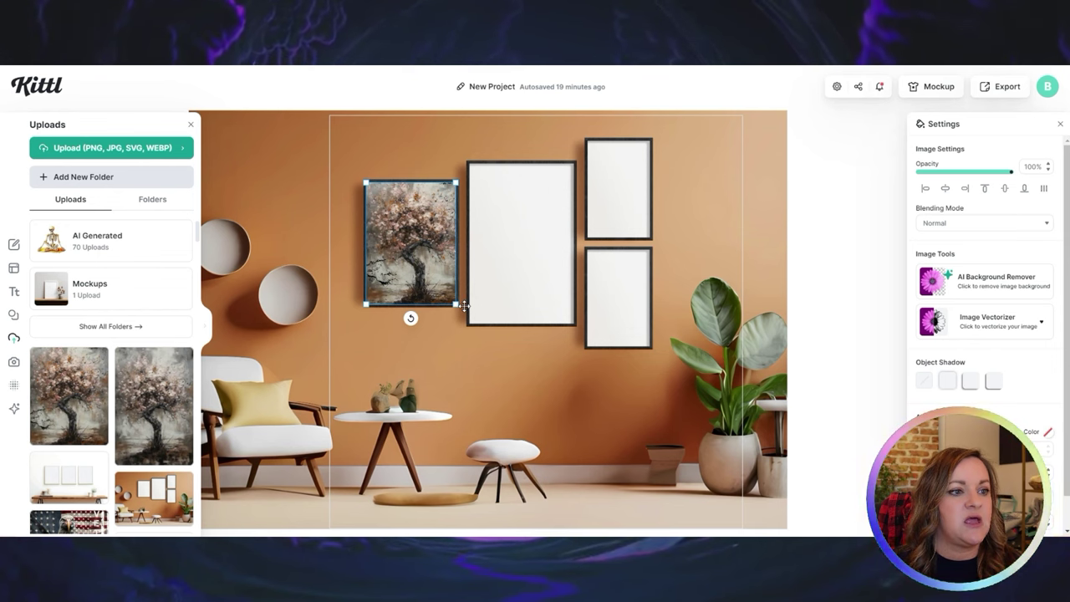
Upload the moon image, then enlarge the frog print and shift it left into its frame.
click(78, 148)
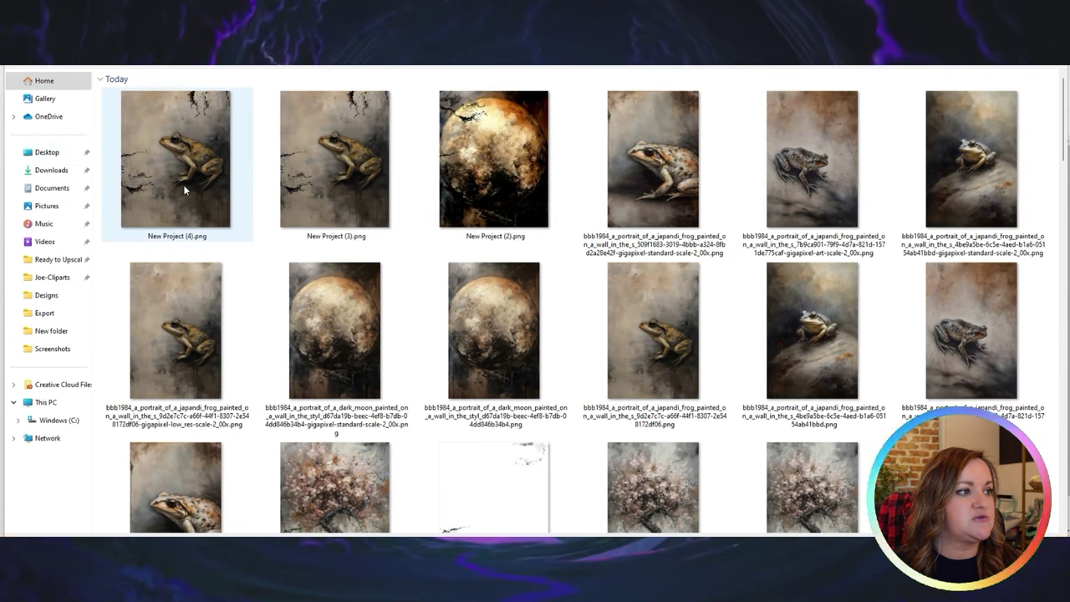
ctrl+click(458, 188)
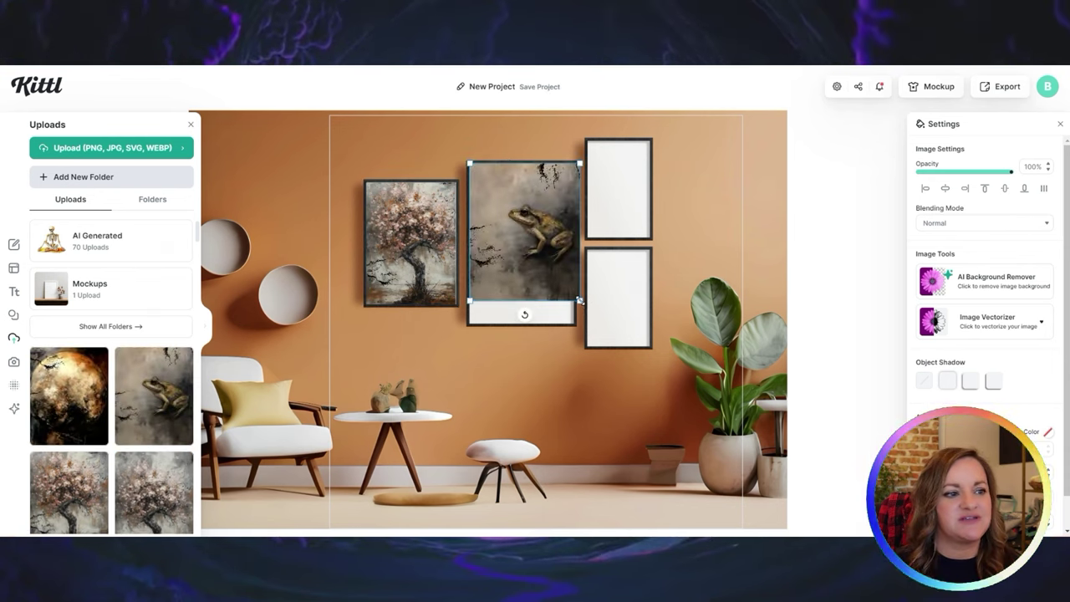
drag(579, 299, 595, 325)
click(559, 289)
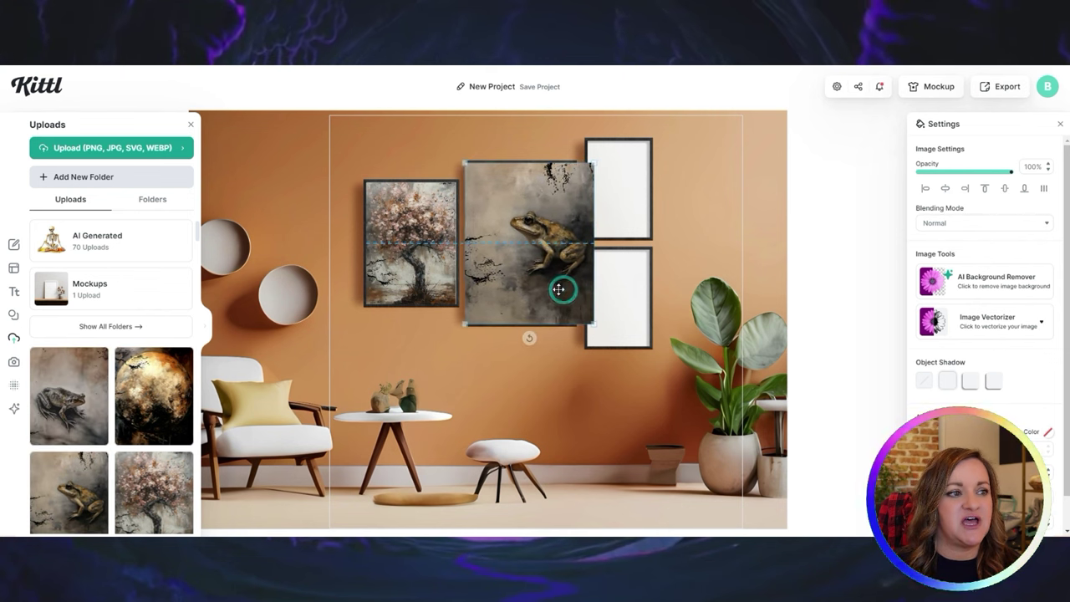
mouse_move(559, 289)
mouse_down()
mouse_move(518, 292)
mouse_move(540, 288)
mouse_up()
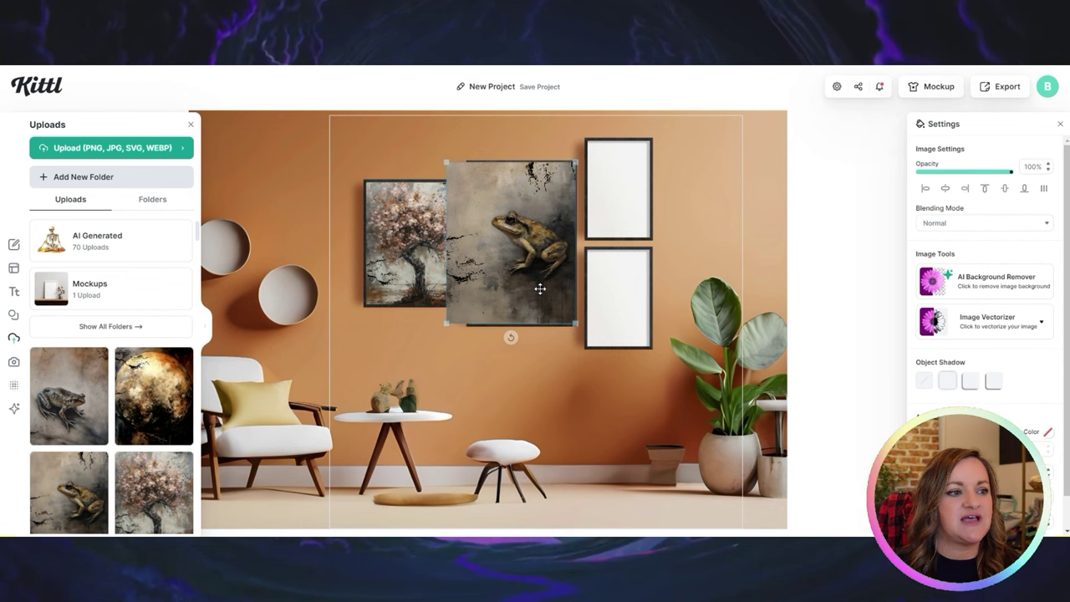
Crop the left side off the frog print.
right_click(511, 254)
click(540, 289)
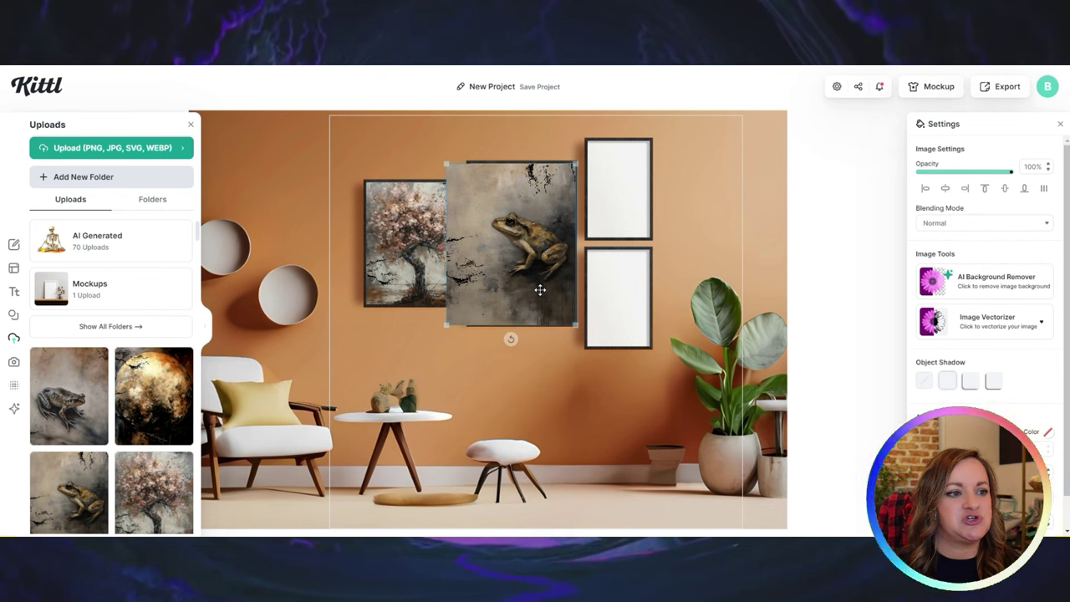
right_click(513, 256)
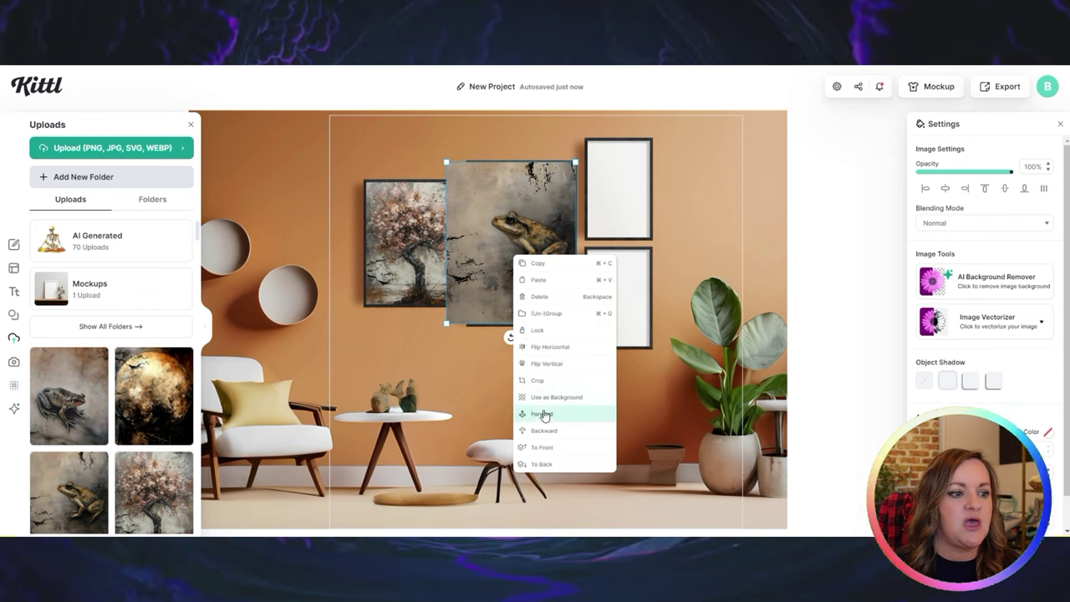
click(541, 380)
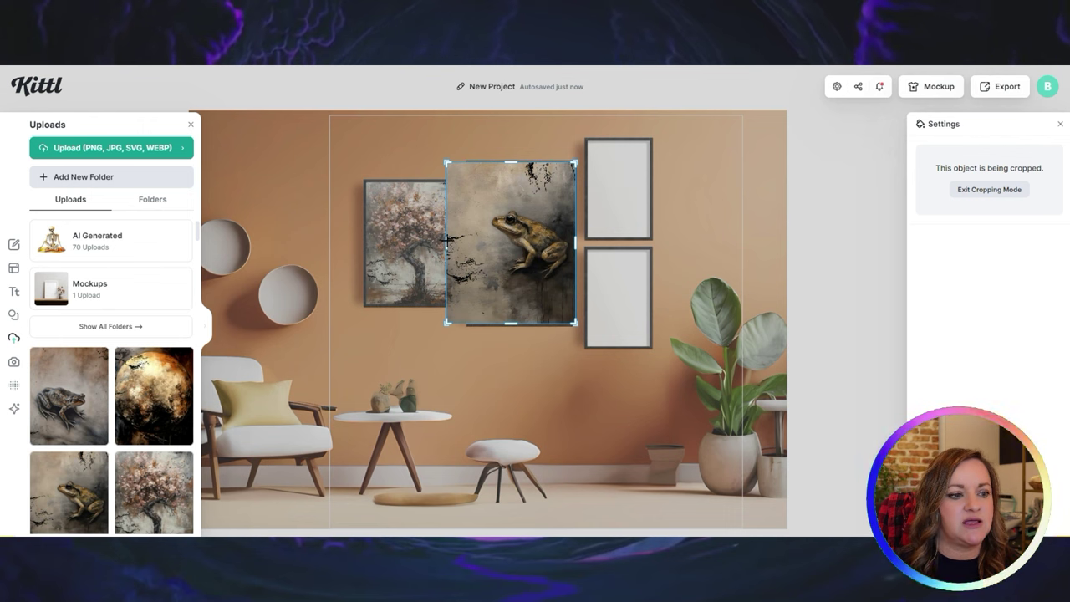
drag(447, 240, 475, 240)
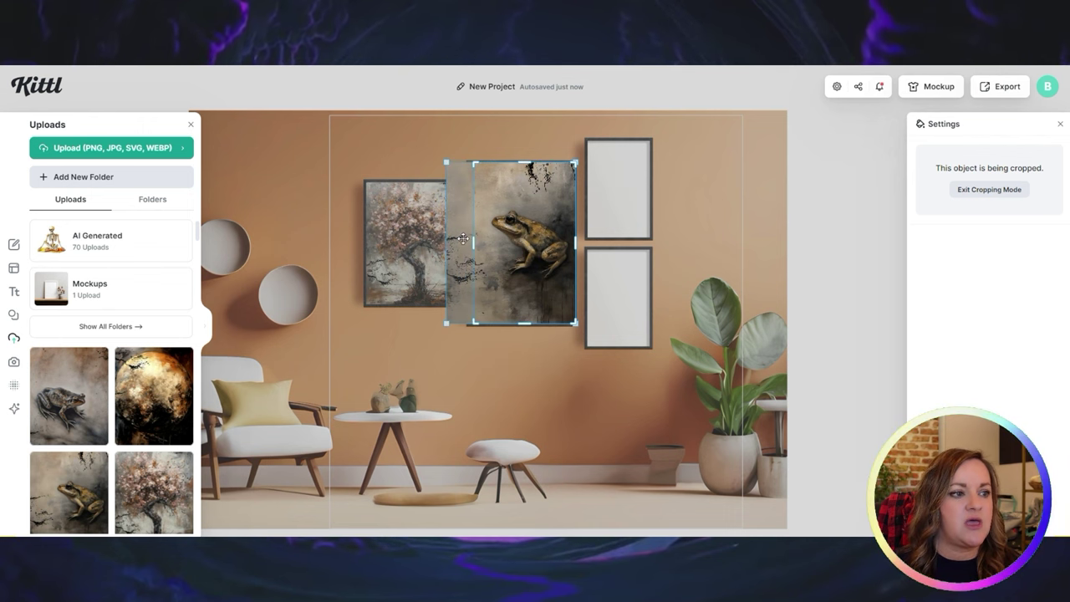
click(570, 384)
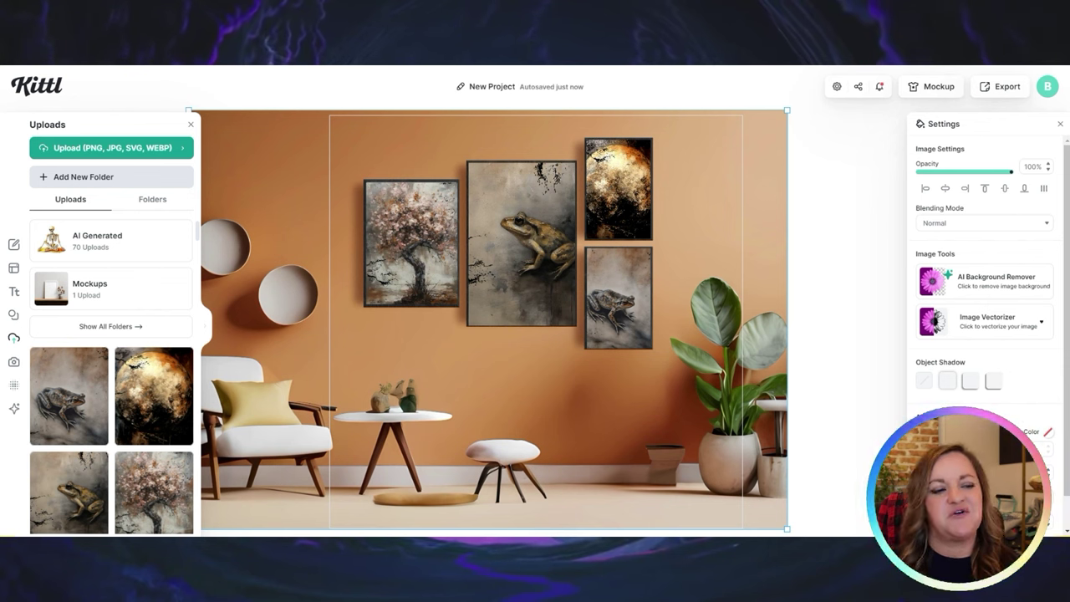
Download the mockup as an 8333 × 8333 px PNG with Optimize Quality on.
click(1007, 86)
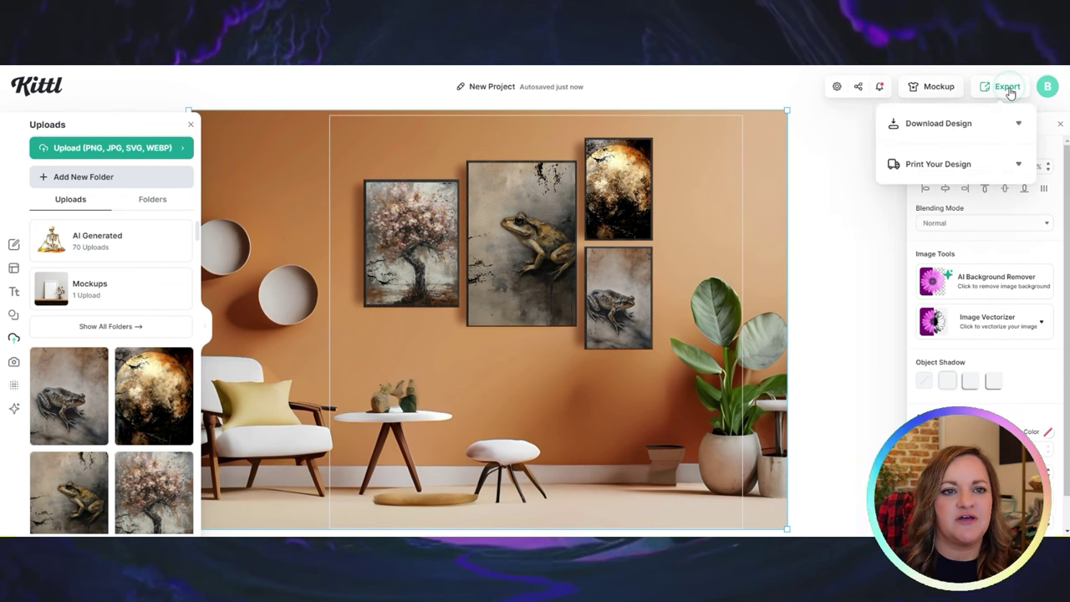
click(1008, 130)
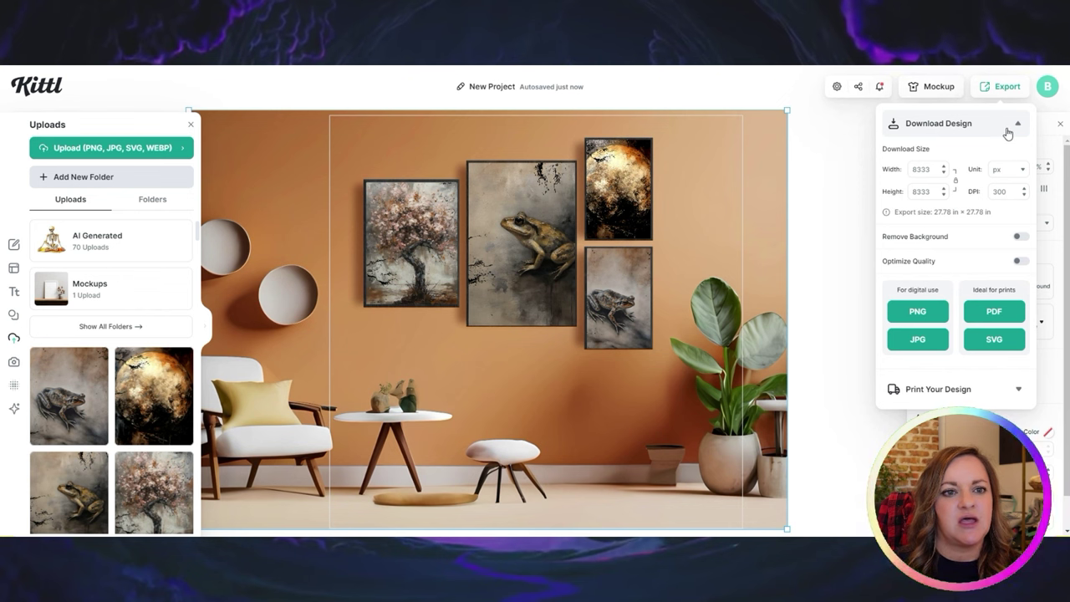
click(932, 318)
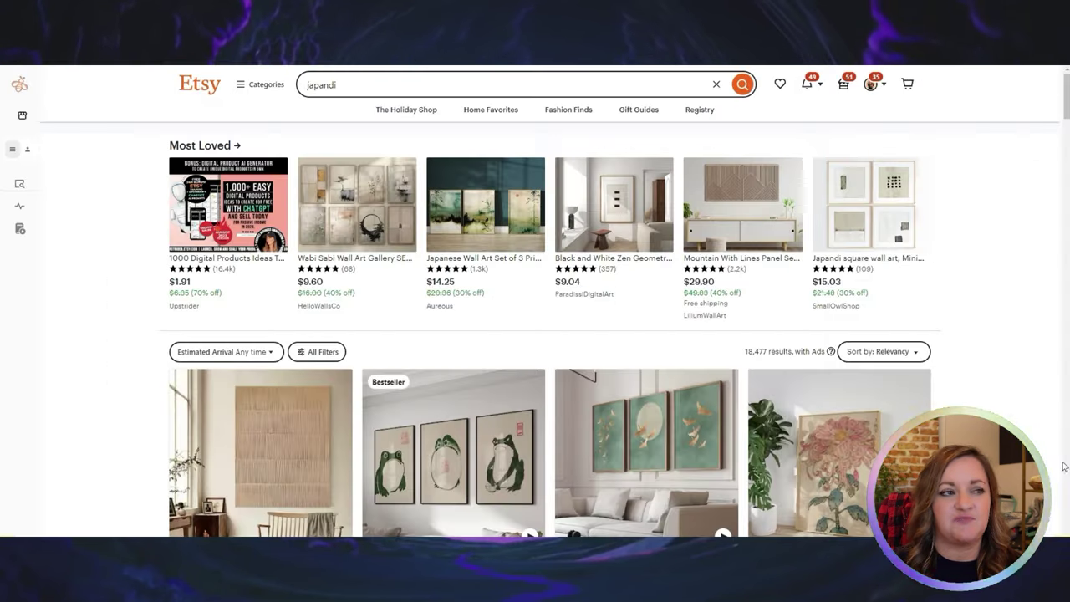
Scroll down through Etsy's japandi results of neutral, minimalist printable wall art.
scroll(550, 304, down, 5)
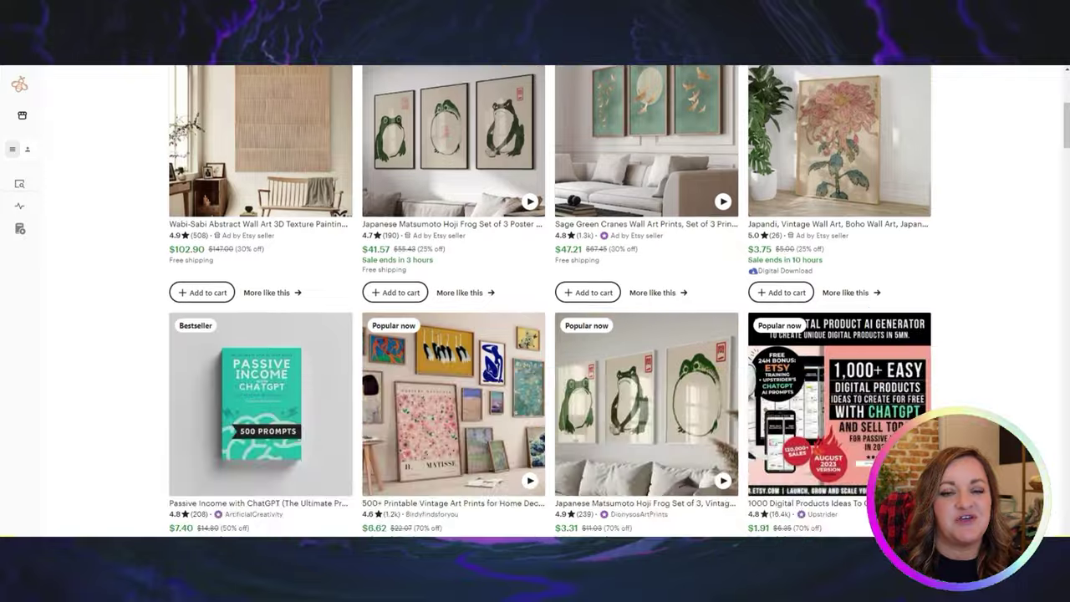
scroll(550, 301, down, 7)
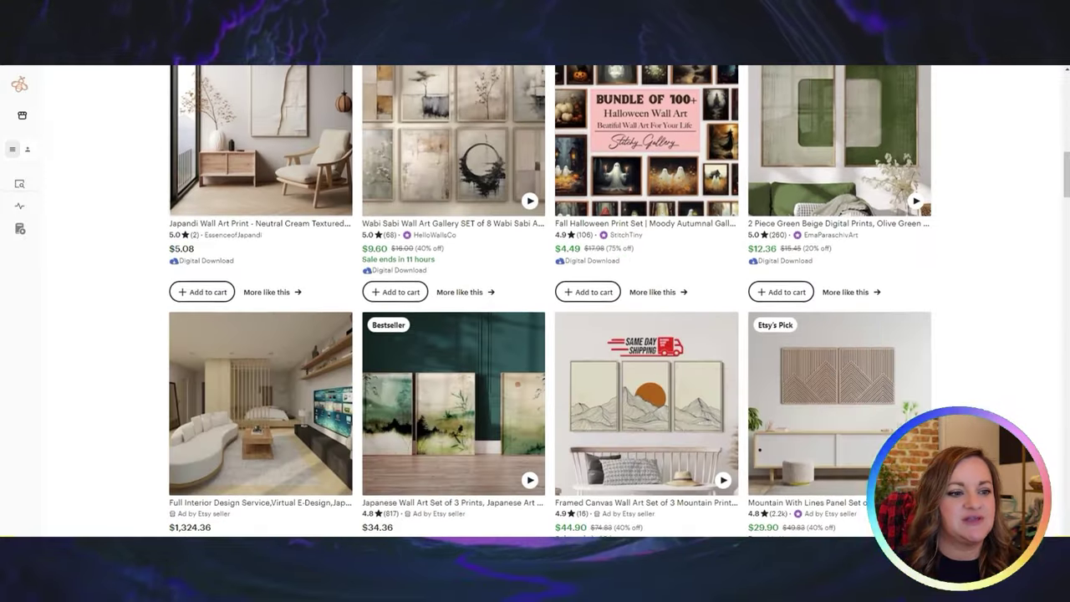
scroll(550, 301, down, 6)
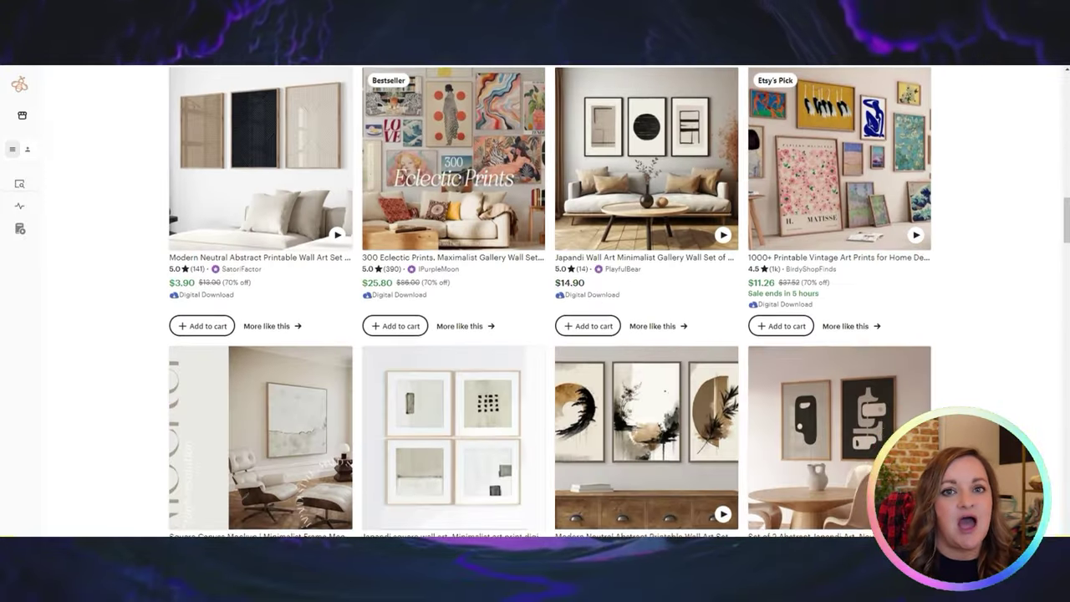